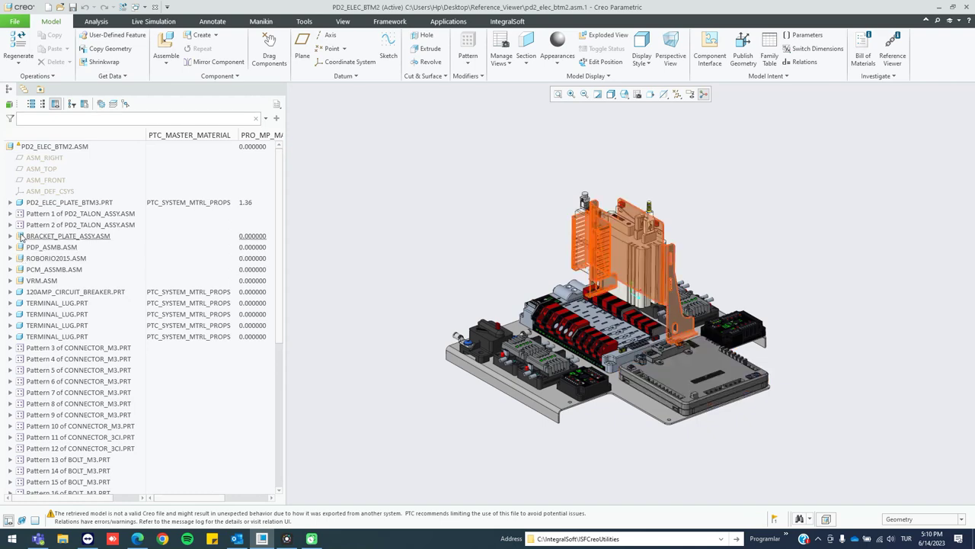
Open ROUTER_HOLDER.PRT from the BRACKET_PLATE_ASSY.ASM subassembly in its own window.
{"action": "left_click", "coordinate": [10, 235]}
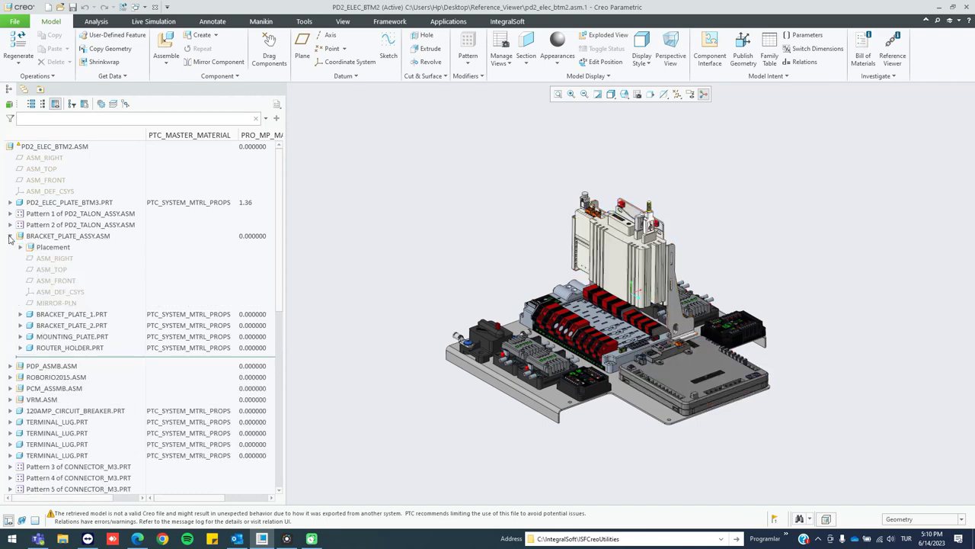
{"action": "left_click", "coordinate": [74, 347]}
{"action": "left_click", "coordinate": [93, 299]}
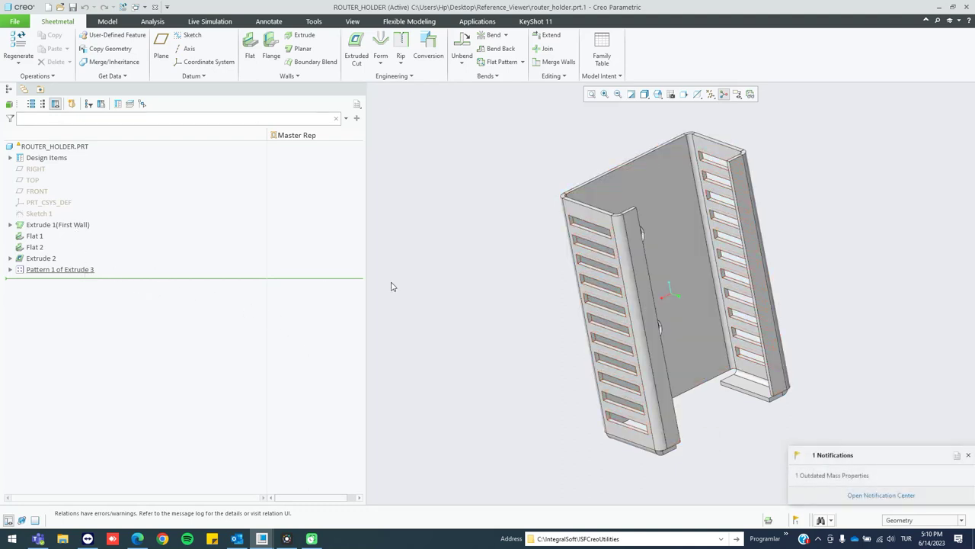
Open the Reference Viewer for the Extrude 1(First Wall) feature of the router holder.
{"action": "left_click", "coordinate": [51, 225]}
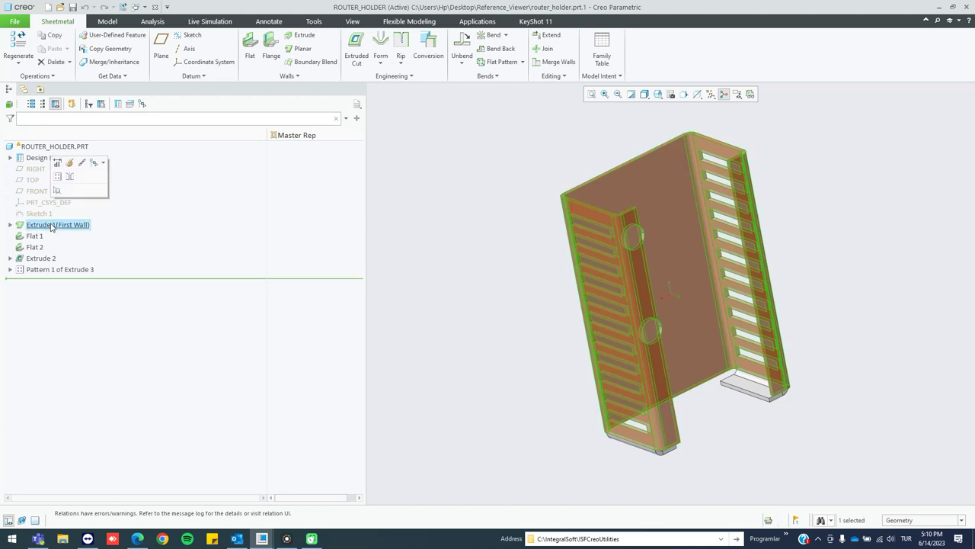
{"action": "right_click", "coordinate": [51, 225]}
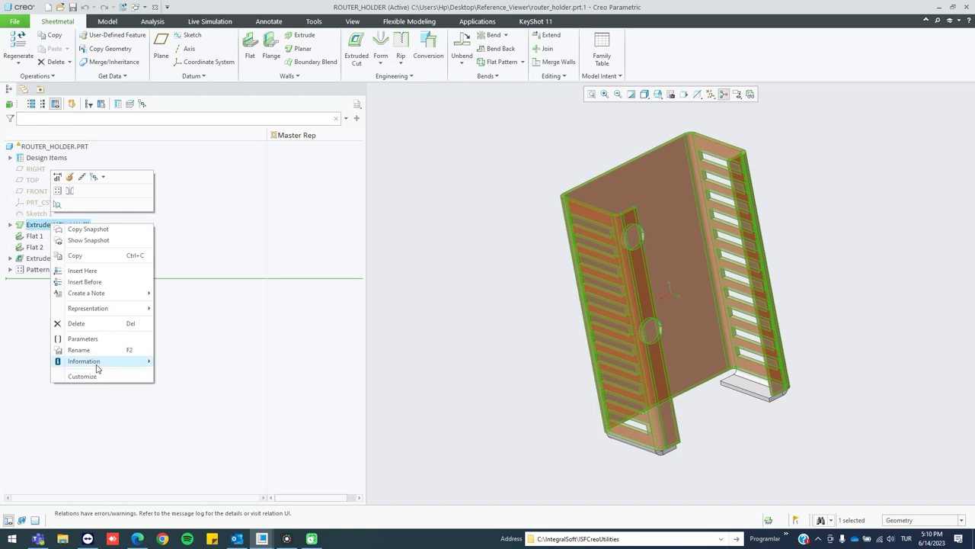
{"action": "mouse_move", "coordinate": [96, 368]}
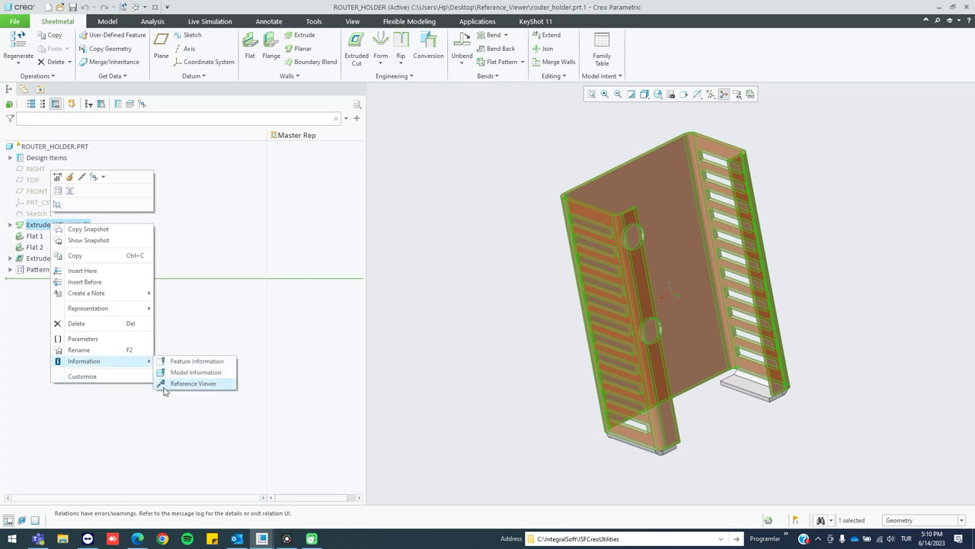
{"action": "left_click", "coordinate": [316, 29]}
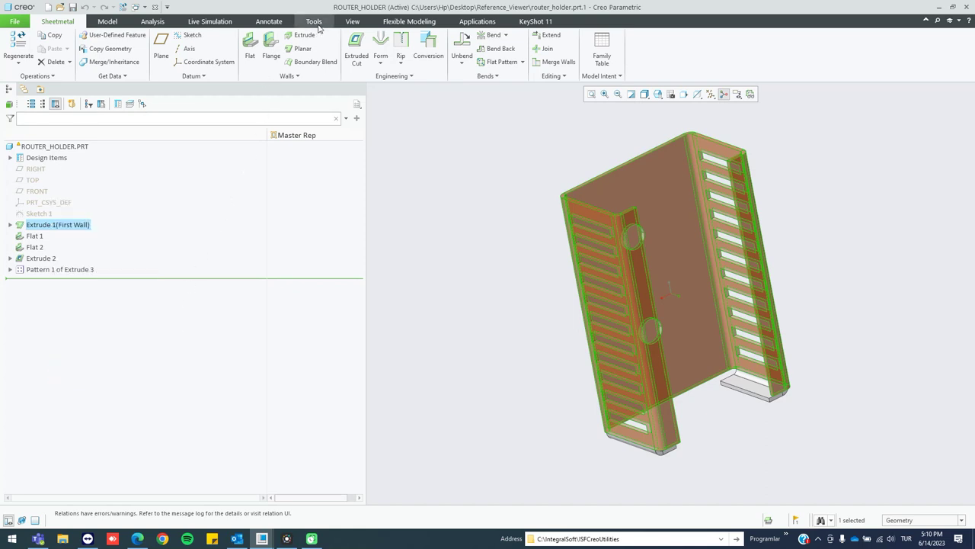
{"action": "left_click", "coordinate": [314, 23]}
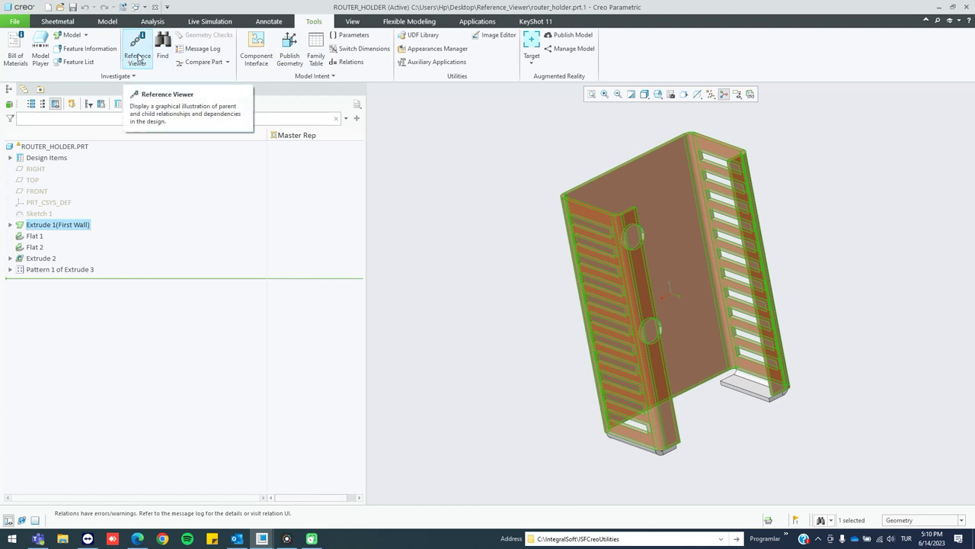
{"action": "right_click", "coordinate": [39, 224]}
{"action": "mouse_move", "coordinate": [81, 360]}
{"action": "left_click", "coordinate": [171, 383]}
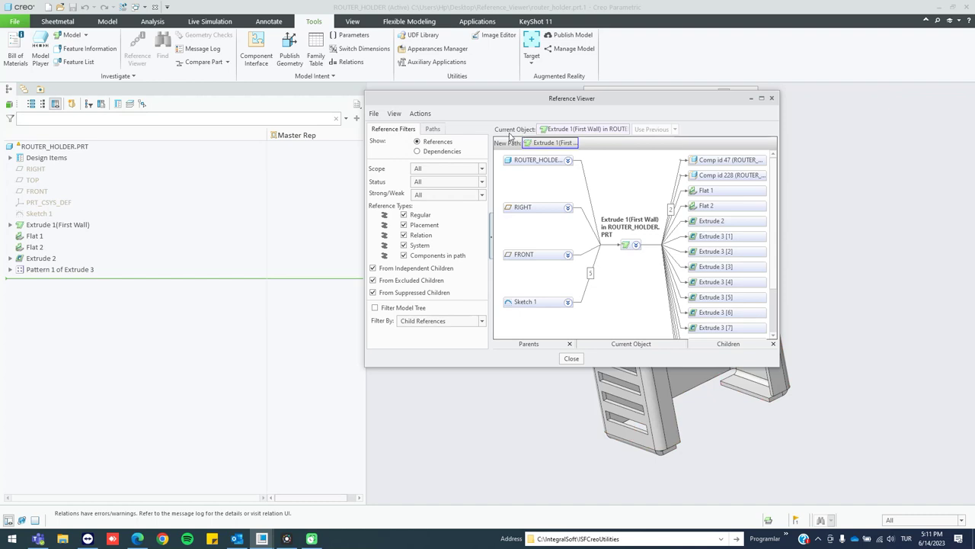
View the references of Flat 1 as the current object, and return to Extrude 1(First Wall) through the previously used objects.
{"action": "left_click", "coordinate": [608, 129]}
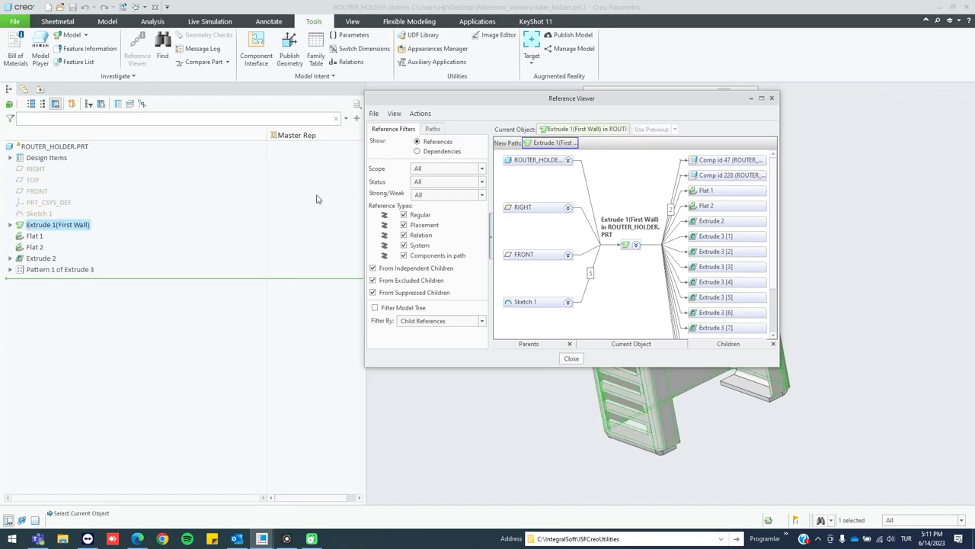
{"action": "left_click", "coordinate": [34, 237]}
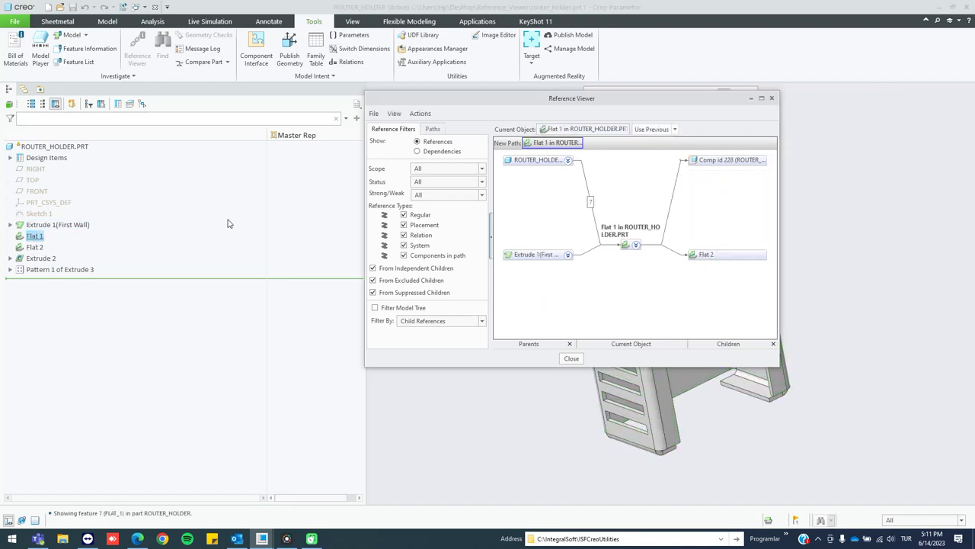
{"action": "left_click", "coordinate": [676, 129]}
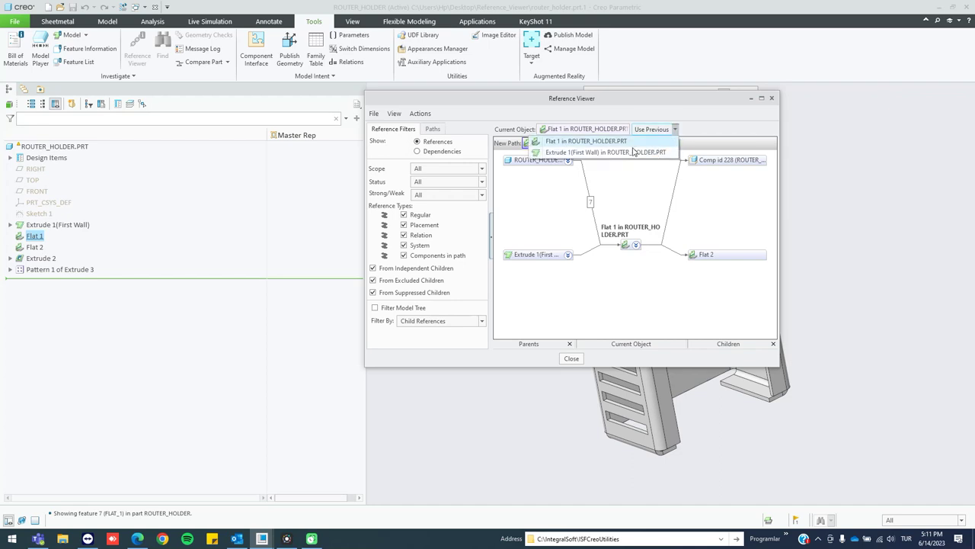
{"action": "left_click", "coordinate": [629, 153]}
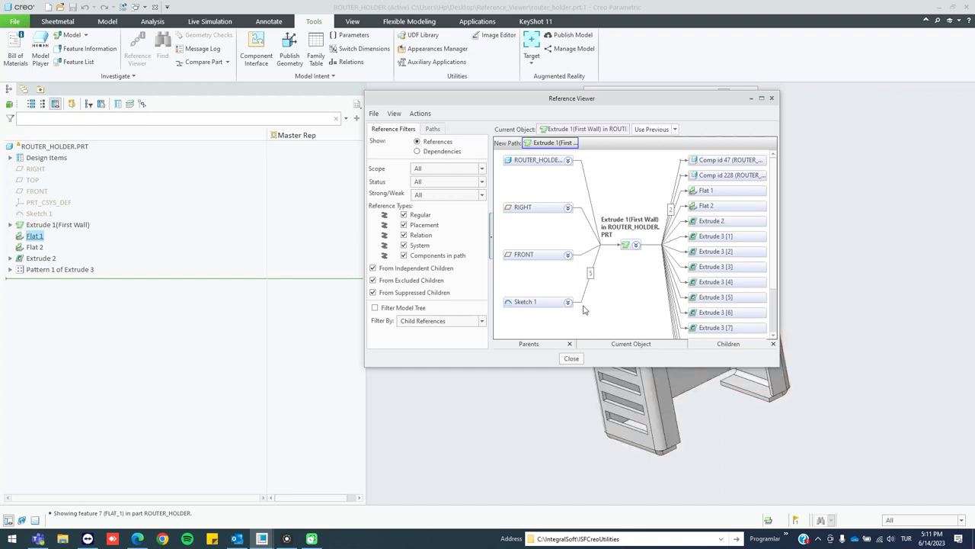
Compare the Dependencies and References displays, and review the Scope, Status and Strong/Weak filter choices, leaving each at All.
{"action": "left_click", "coordinate": [449, 152]}
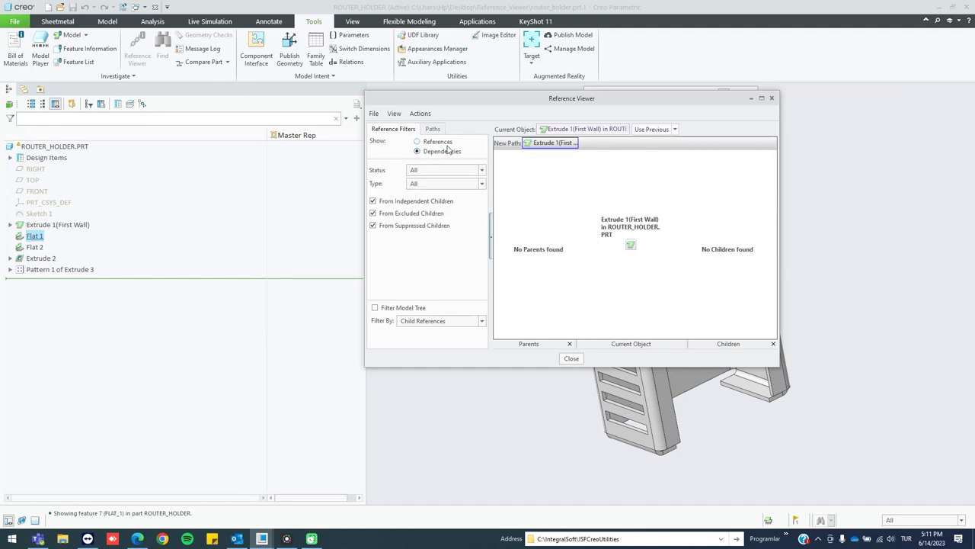
{"action": "left_click", "coordinate": [445, 142]}
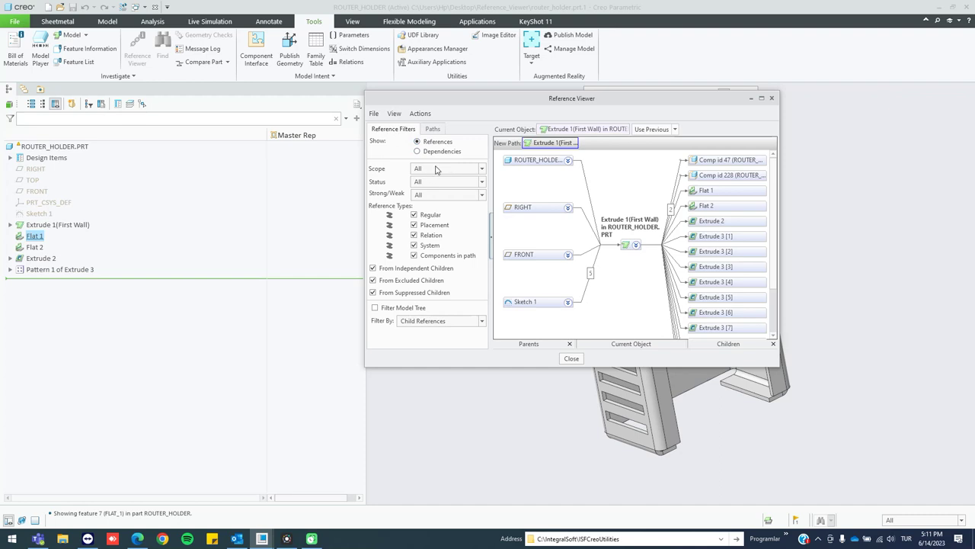
{"action": "left_click", "coordinate": [437, 168]}
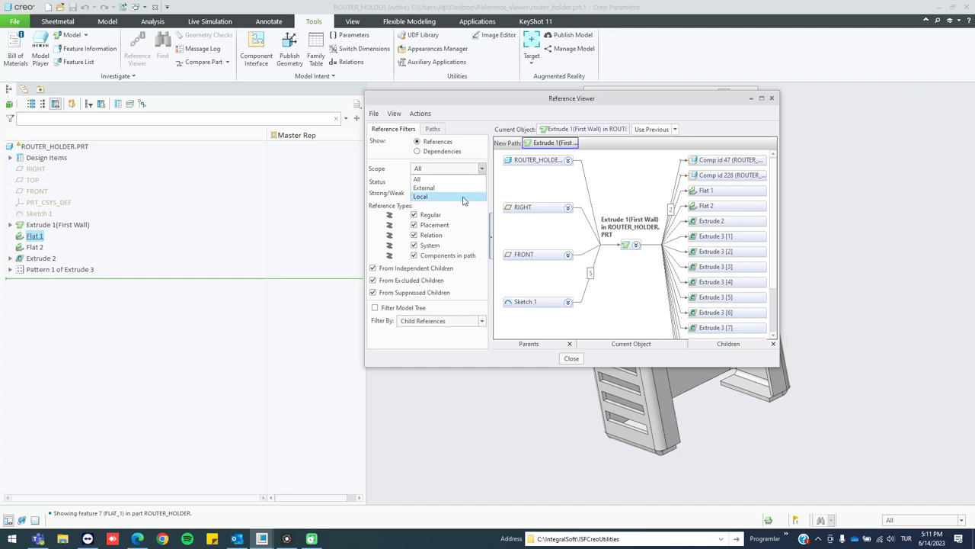
{"action": "left_click", "coordinate": [469, 180]}
{"action": "left_click", "coordinate": [469, 183]}
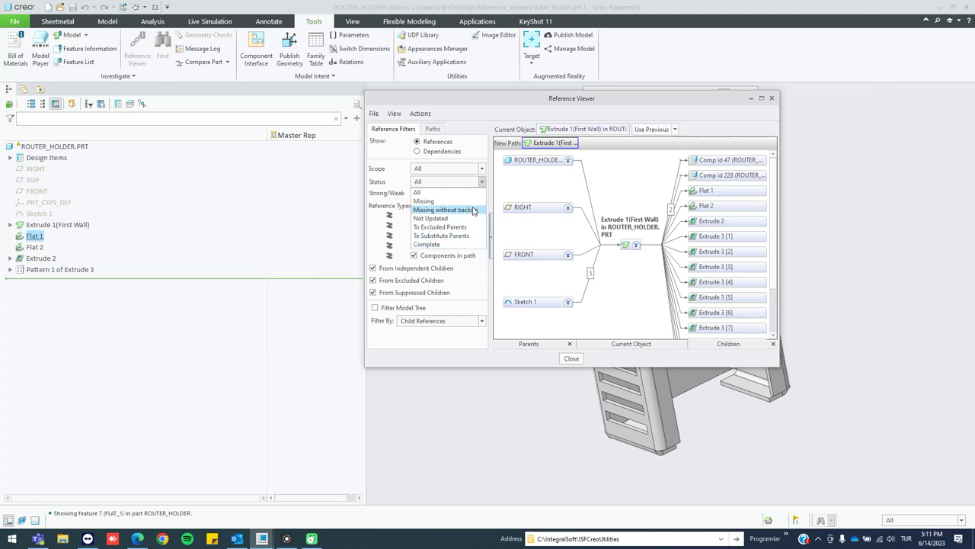
{"action": "left_click", "coordinate": [486, 192]}
{"action": "left_click", "coordinate": [466, 195]}
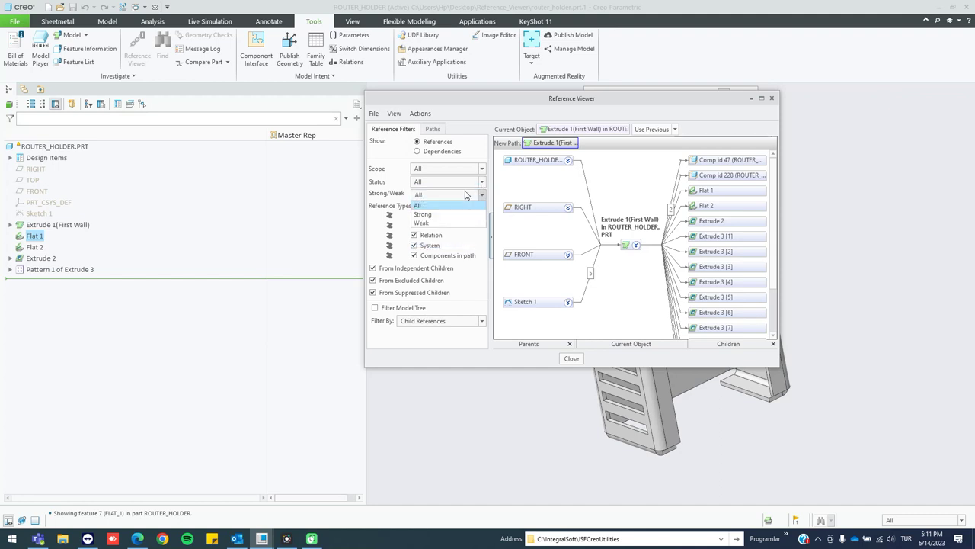
{"action": "left_click", "coordinate": [462, 196]}
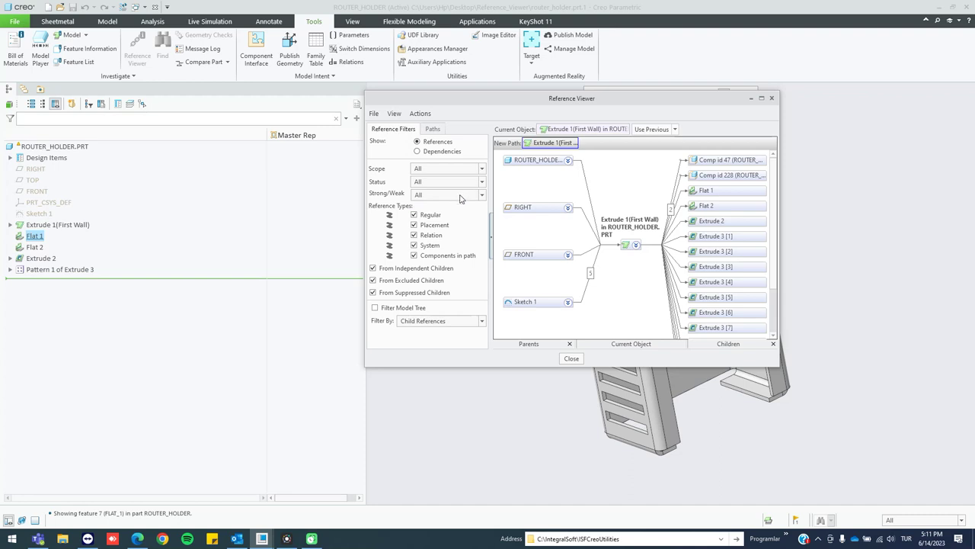
Switch the Regular and Placement reference types off and on again to compare their effect on the reference graph.
{"action": "left_click", "coordinate": [430, 216]}
{"action": "left_click", "coordinate": [430, 216]}
{"action": "left_click", "coordinate": [430, 217]}
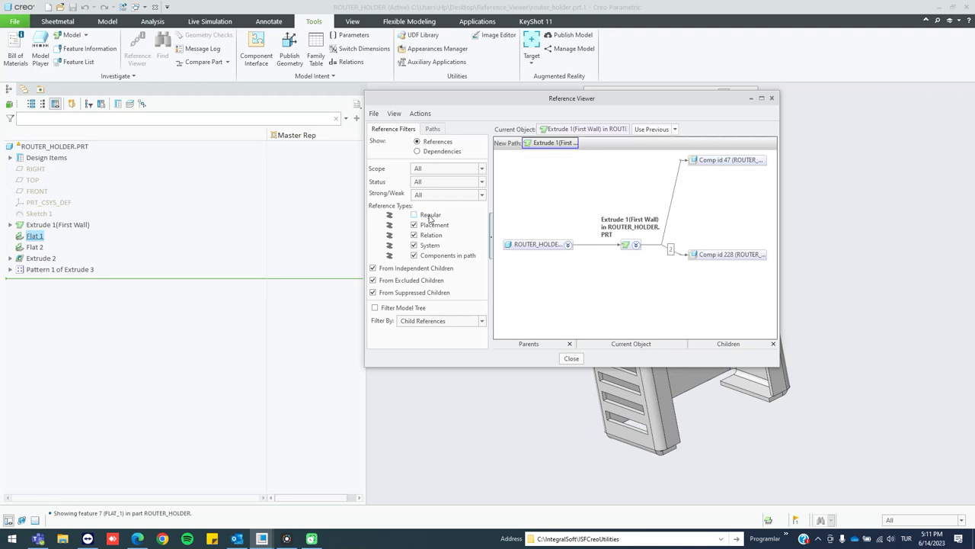
{"action": "left_click", "coordinate": [430, 218]}
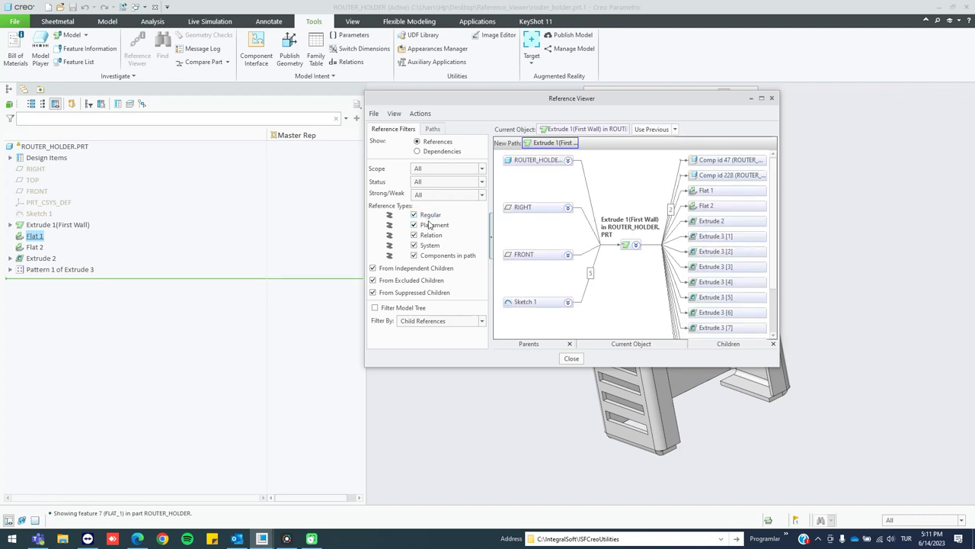
{"action": "left_click", "coordinate": [430, 221]}
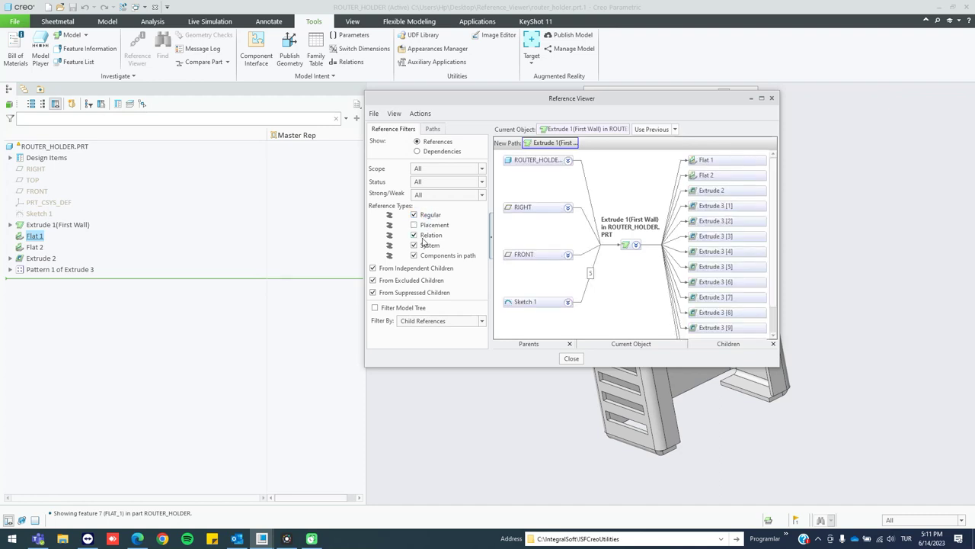
{"action": "left_click", "coordinate": [430, 226]}
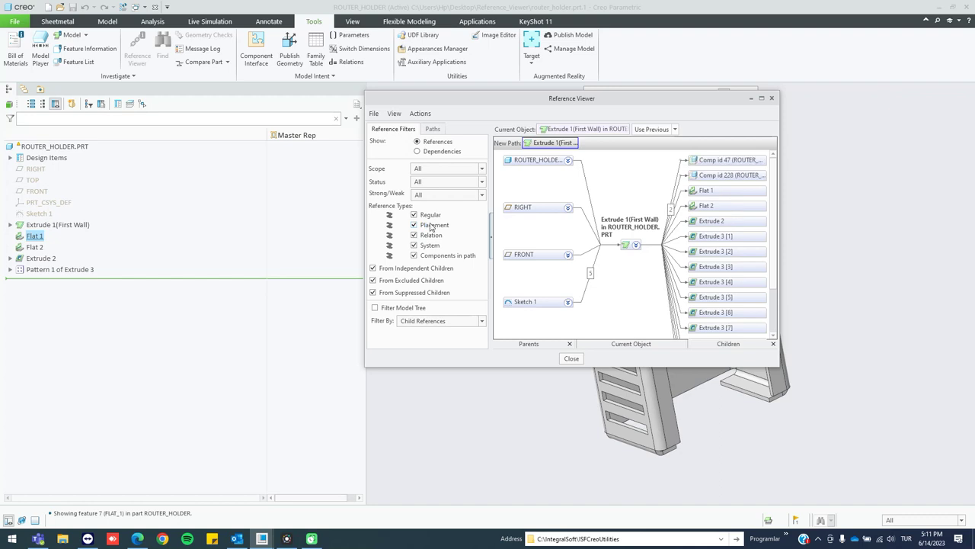
{"action": "left_click", "coordinate": [431, 227]}
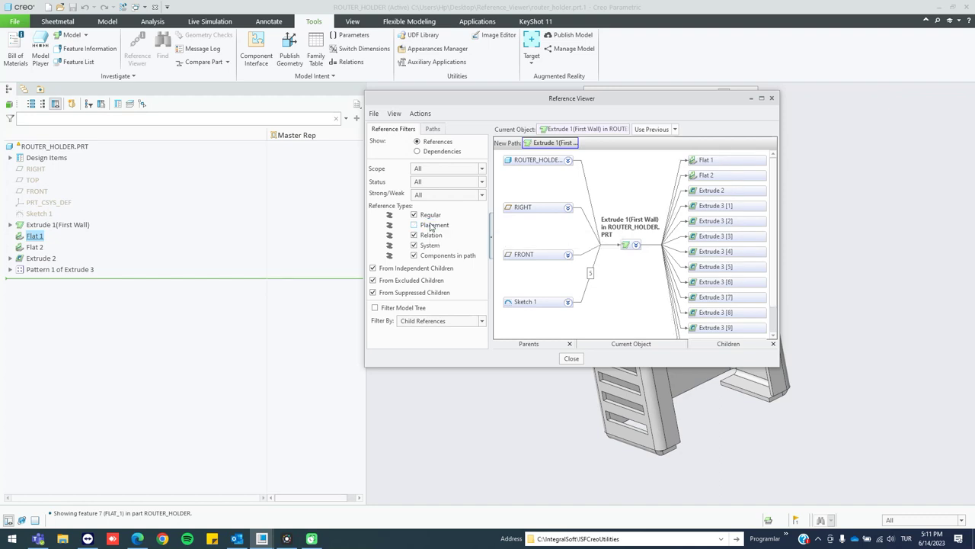
{"action": "left_click", "coordinate": [442, 226]}
Check the effect of hiding and restoring the Relation, System and Components in path reference types in the graph.
{"action": "left_click", "coordinate": [425, 236]}
{"action": "left_click", "coordinate": [425, 236]}
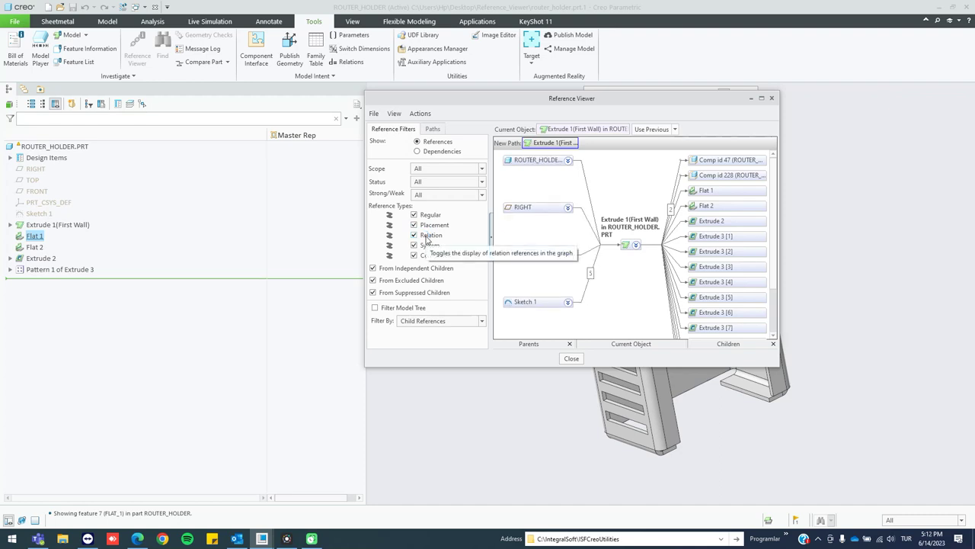
{"action": "left_click", "coordinate": [431, 242]}
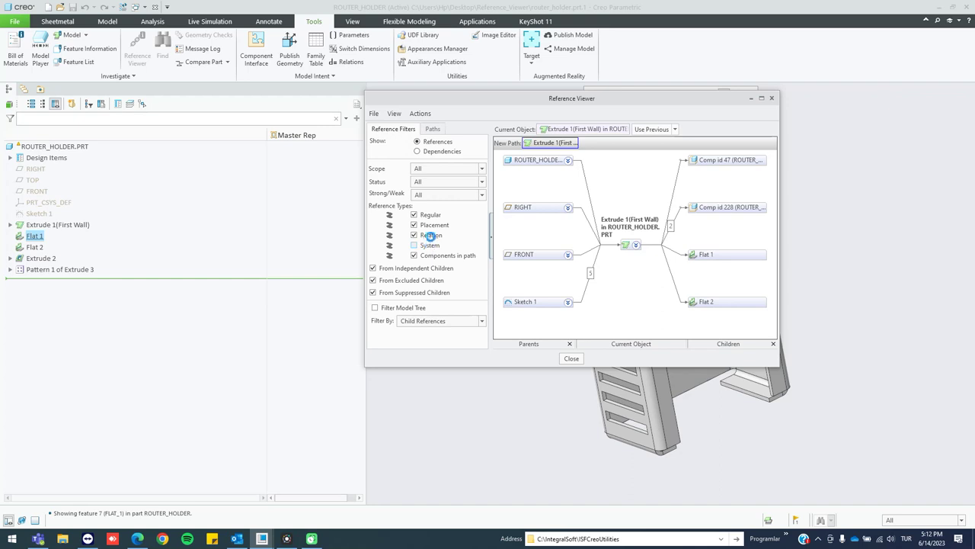
{"action": "left_click", "coordinate": [431, 241]}
{"action": "left_click", "coordinate": [434, 258]}
{"action": "left_click", "coordinate": [434, 257]}
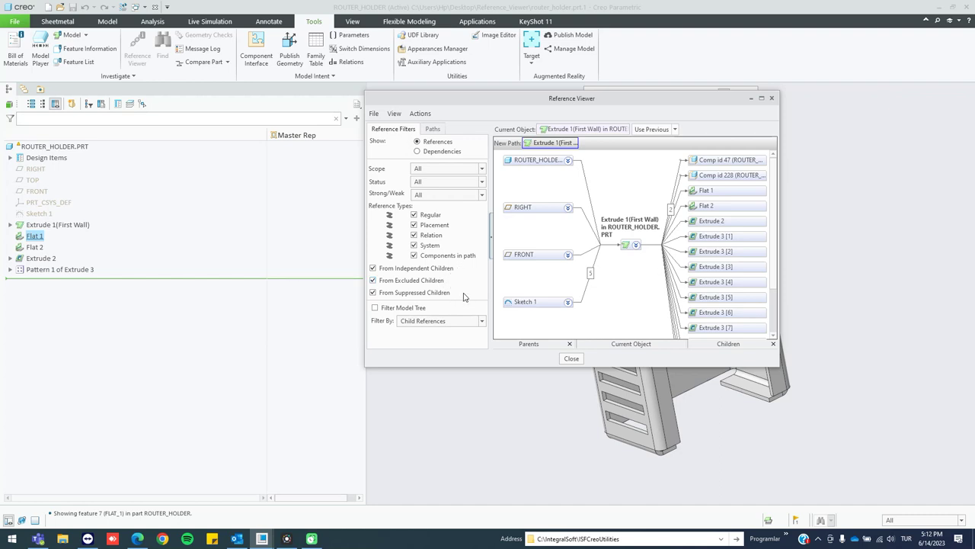
Filter the model tree by child, parent, and parent or child references in turn, and turn the tree filtering off again.
{"action": "left_click", "coordinate": [402, 308]}
{"action": "left_click", "coordinate": [435, 322]}
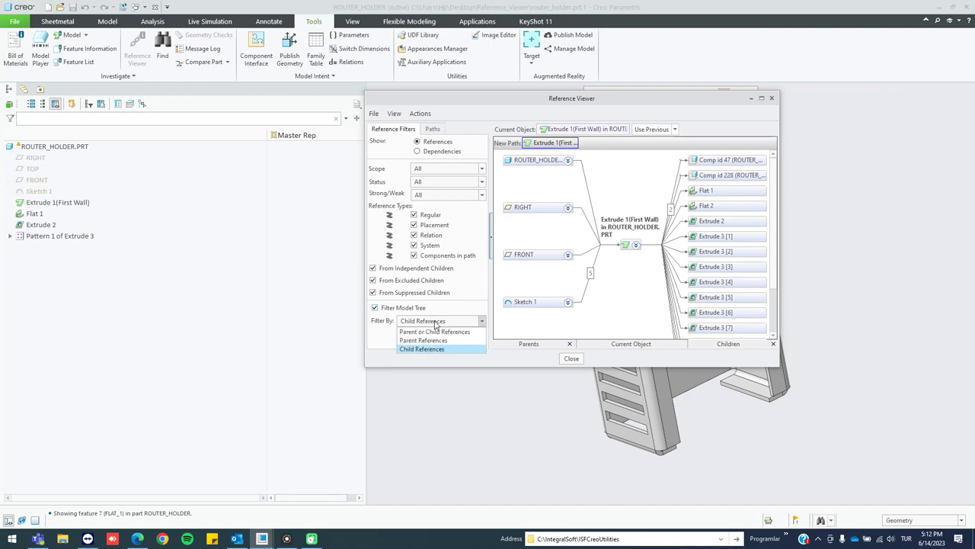
{"action": "left_click", "coordinate": [430, 342]}
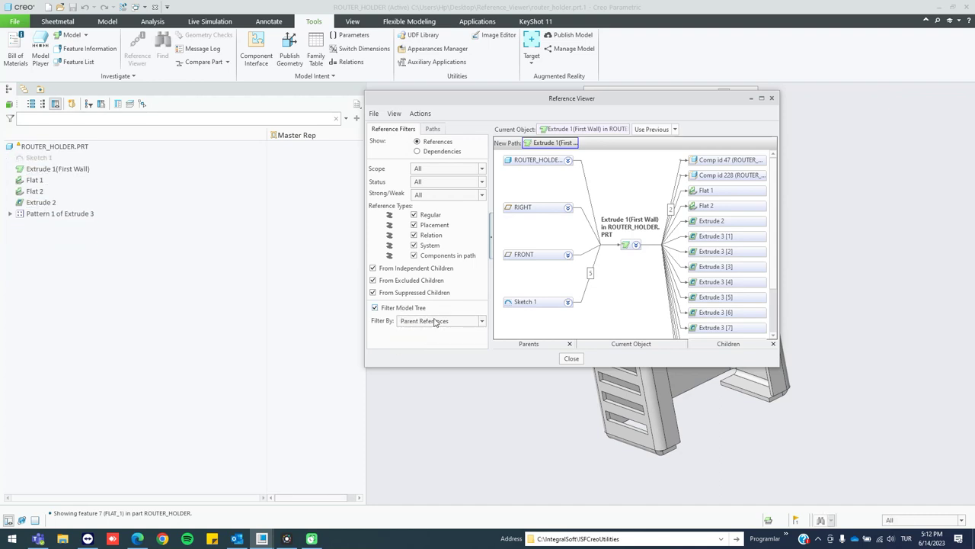
{"action": "left_click", "coordinate": [437, 321]}
{"action": "left_click", "coordinate": [422, 331]}
{"action": "scroll", "coordinate": [418, 324], "scroll_direction": "down", "scroll_amount": 1}
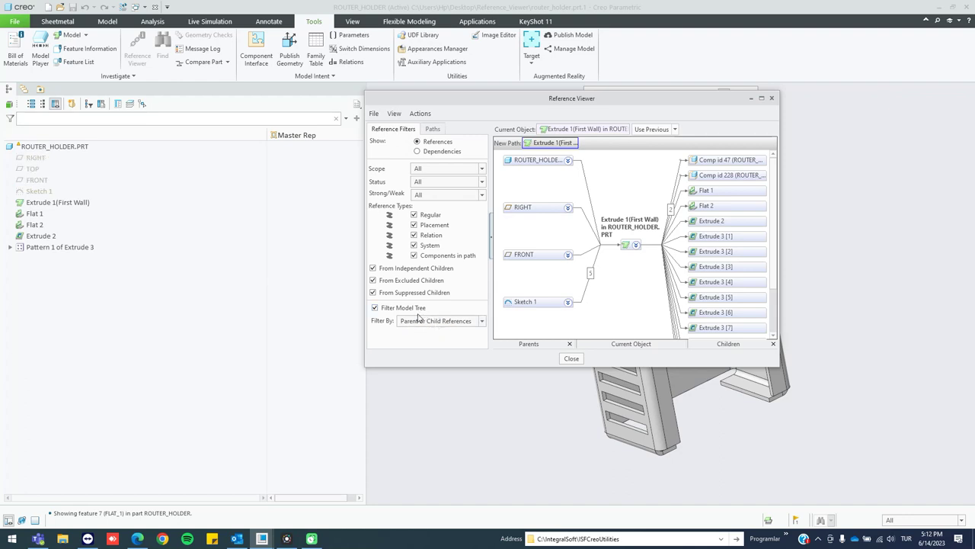
{"action": "left_click", "coordinate": [375, 308]}
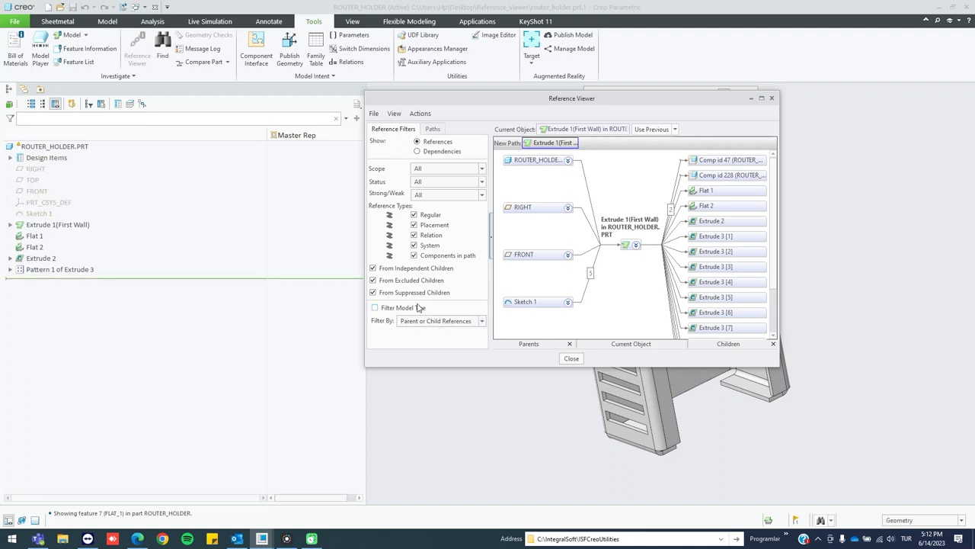
Examine the user-defined reference paths Path 1 and Path 2 in the graph.
{"action": "left_click", "coordinate": [434, 129]}
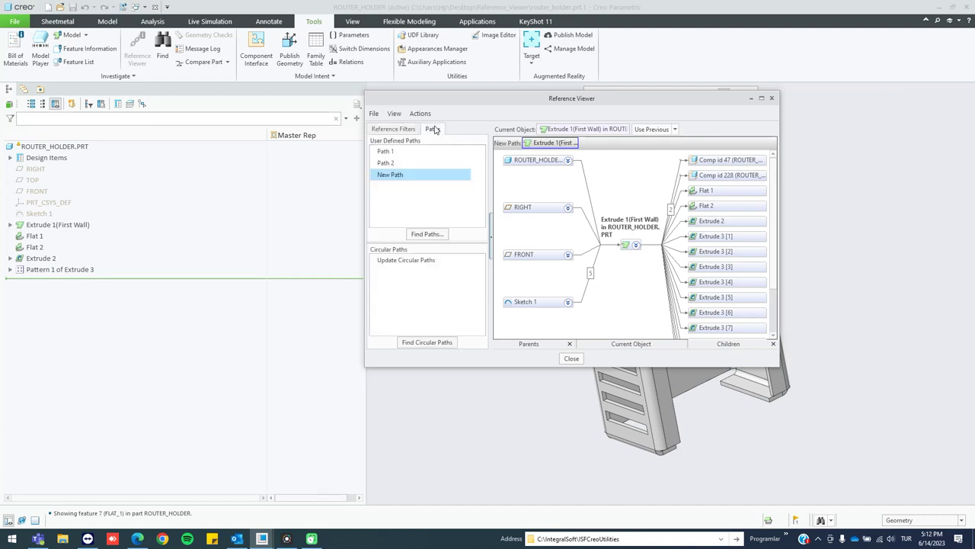
{"action": "left_click", "coordinate": [394, 154]}
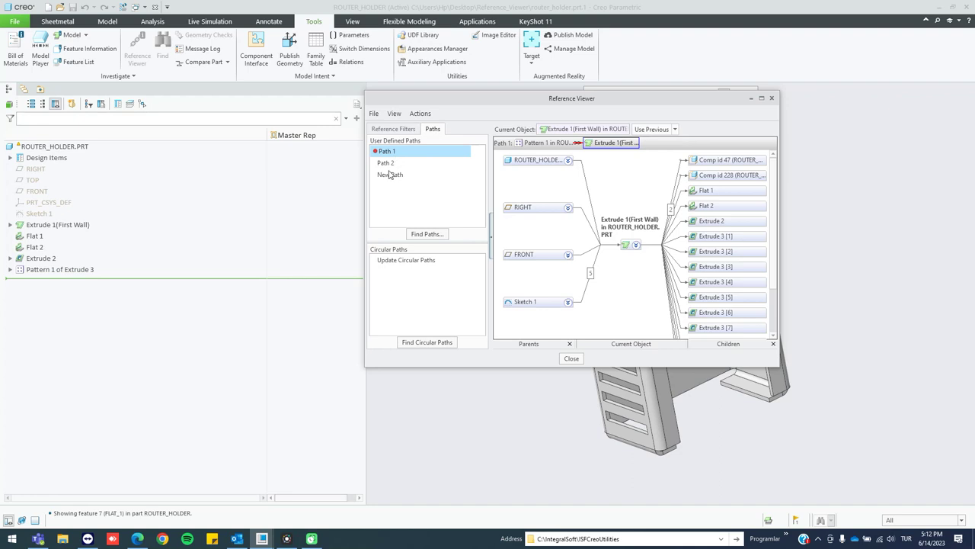
{"action": "left_click", "coordinate": [387, 163]}
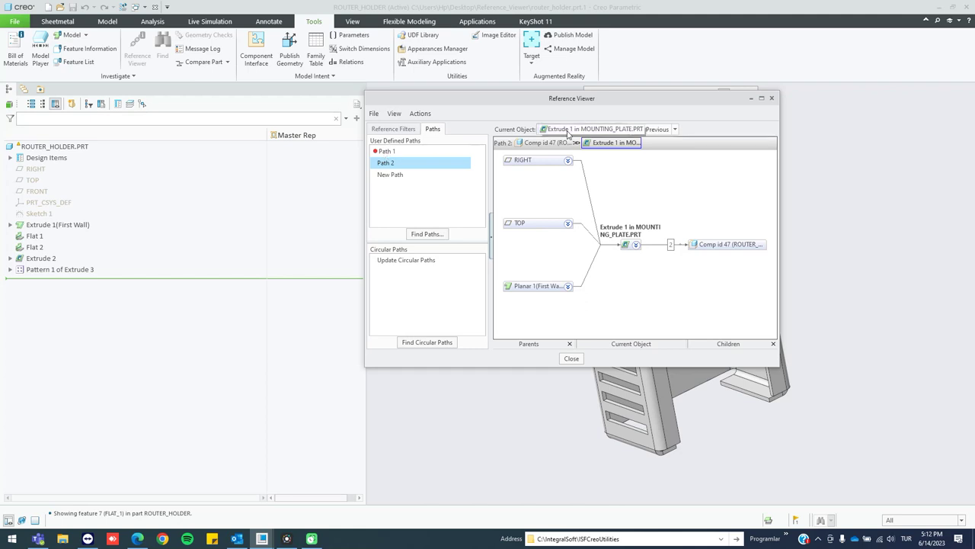
Make Extrude 1(First Wall) the current object again and return to the reference filter settings.
{"action": "left_click", "coordinate": [47, 226]}
{"action": "left_click", "coordinate": [47, 226]}
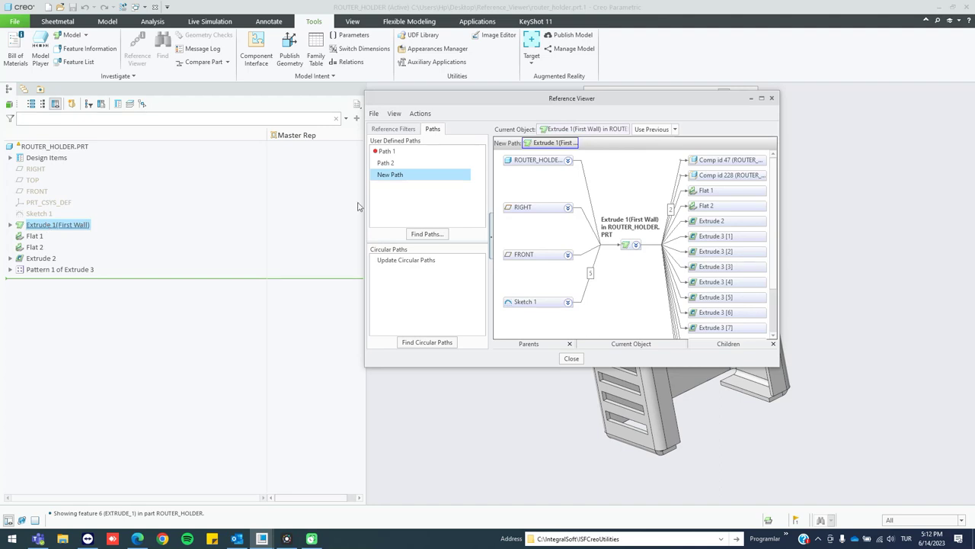
{"action": "left_click", "coordinate": [402, 130]}
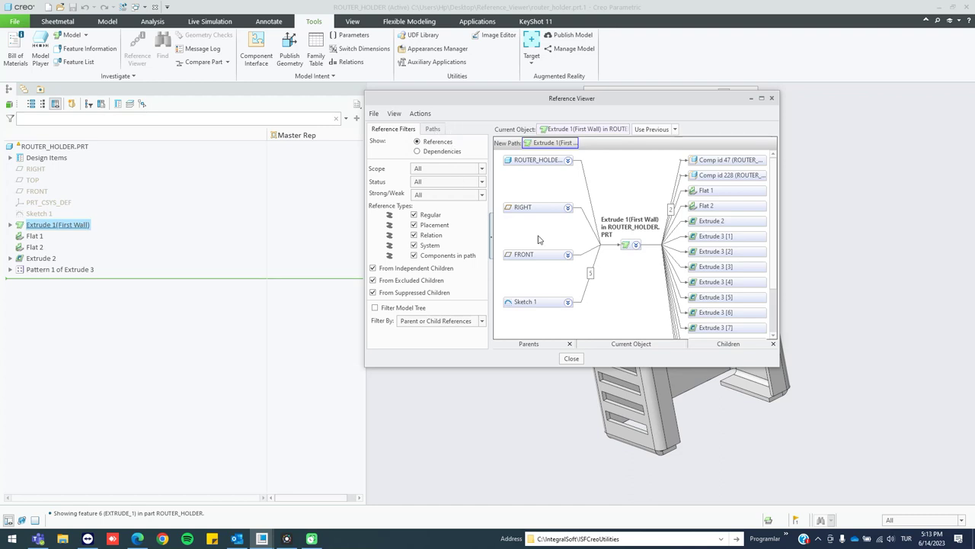
Expand the reference list of Extrude 1(First Wall) and highlight Surface id 359, Flat 1, Flat 2 and Extrude 2 in the model.
{"action": "left_click", "coordinate": [635, 246]}
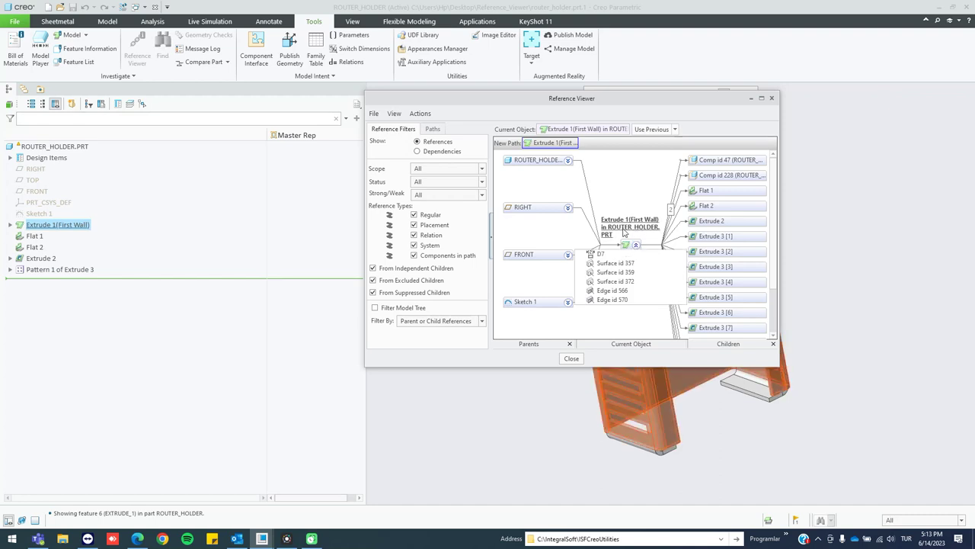
{"action": "left_click", "coordinate": [625, 273]}
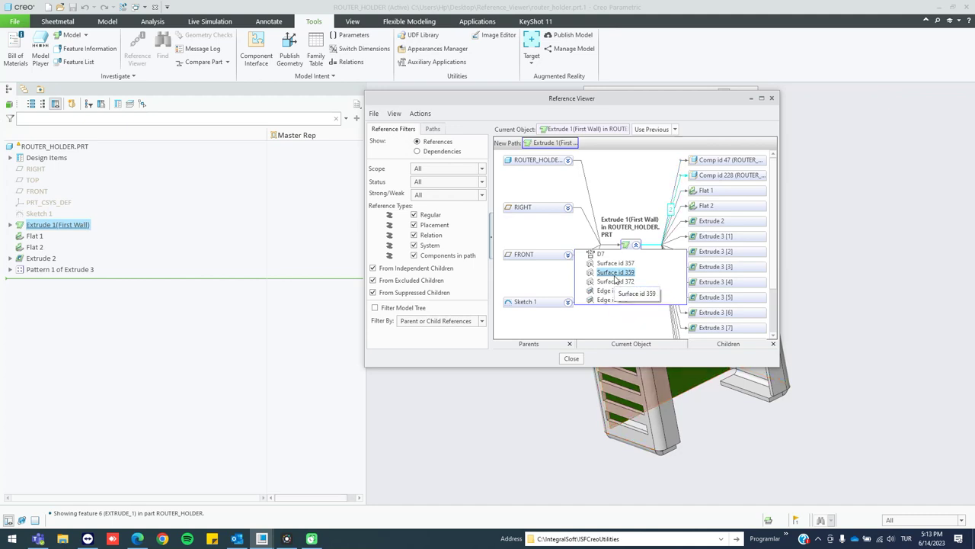
{"action": "left_click", "coordinate": [722, 195]}
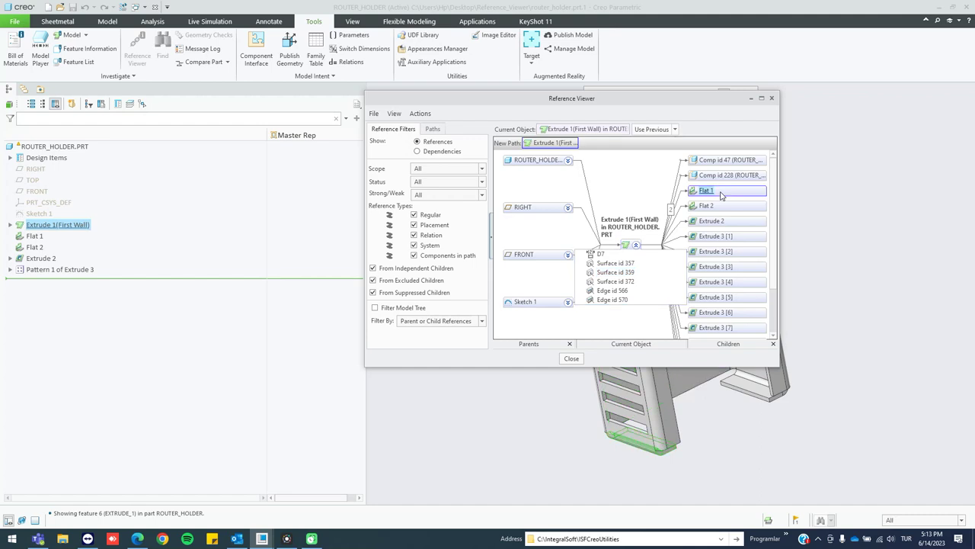
{"action": "left_click", "coordinate": [722, 207]}
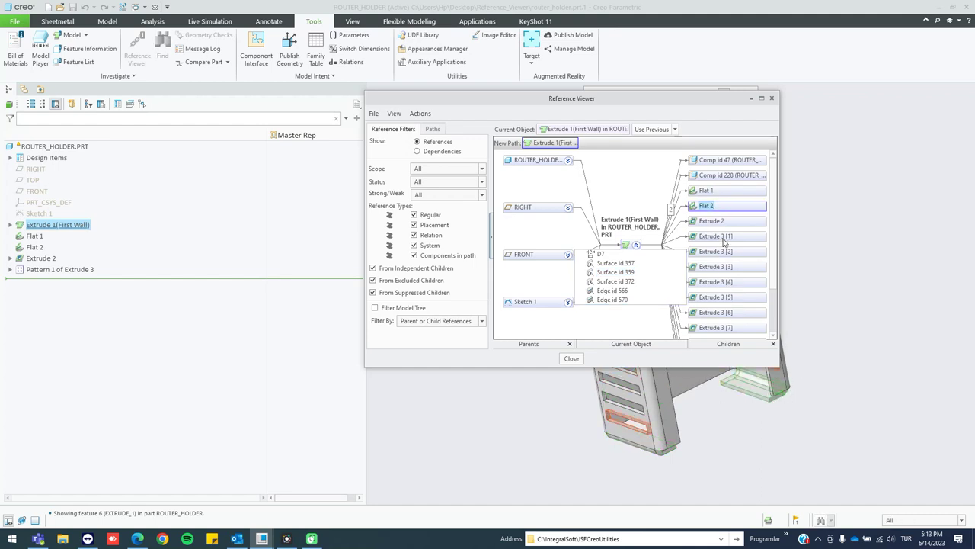
{"action": "left_click", "coordinate": [717, 223]}
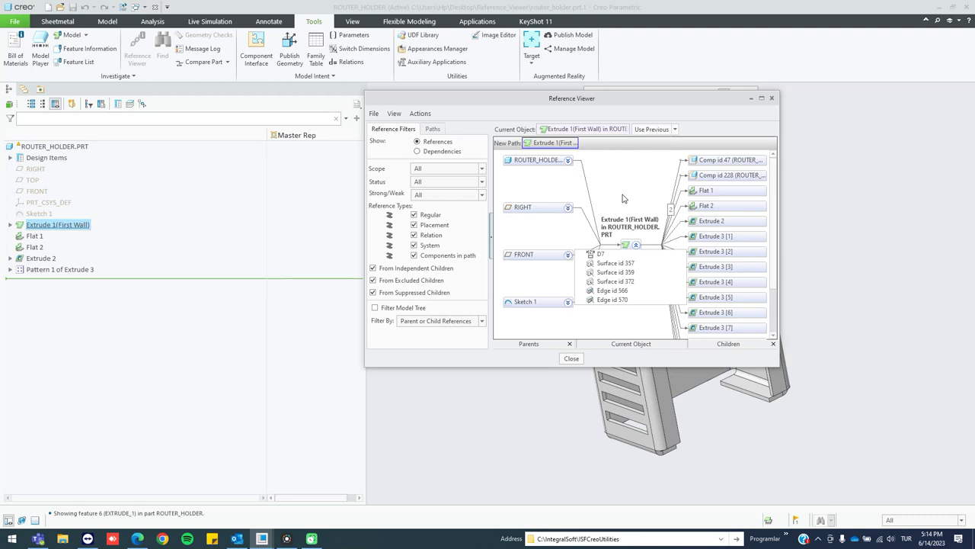
Make the child Flat 2 the current object to inspect its parents, and return to Extrude 1(First Wall) as current object.
{"action": "left_click", "coordinate": [707, 207]}
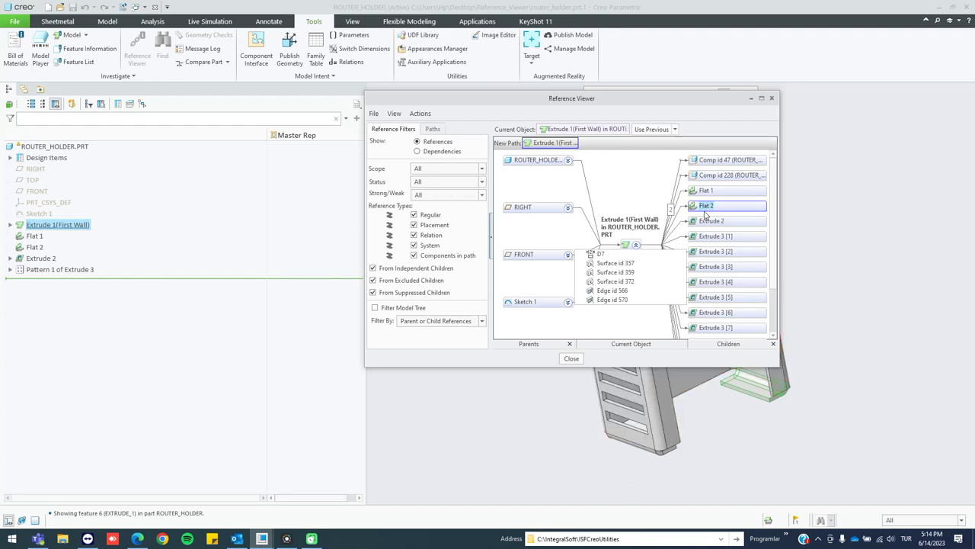
{"action": "right_click", "coordinate": [707, 207]}
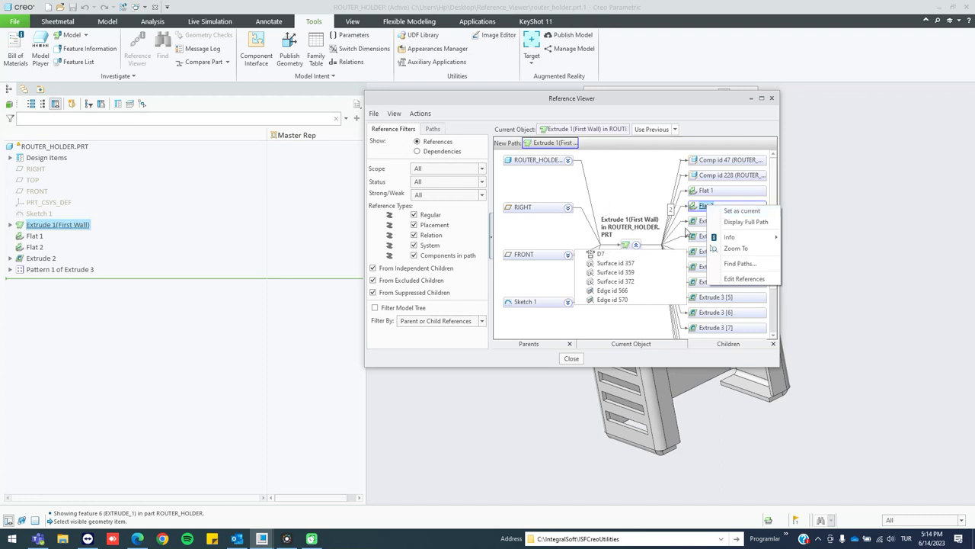
{"action": "left_click", "coordinate": [735, 211]}
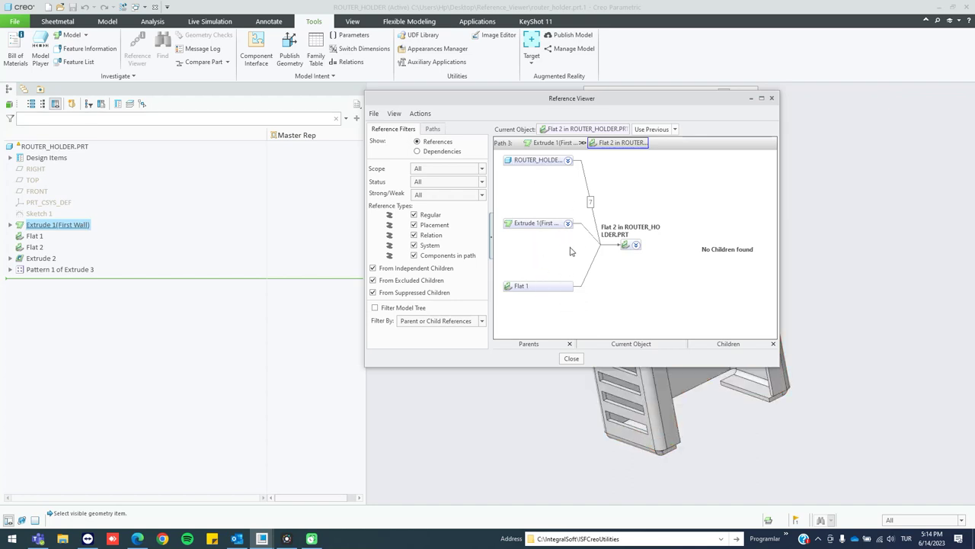
{"action": "left_click", "coordinate": [676, 129]}
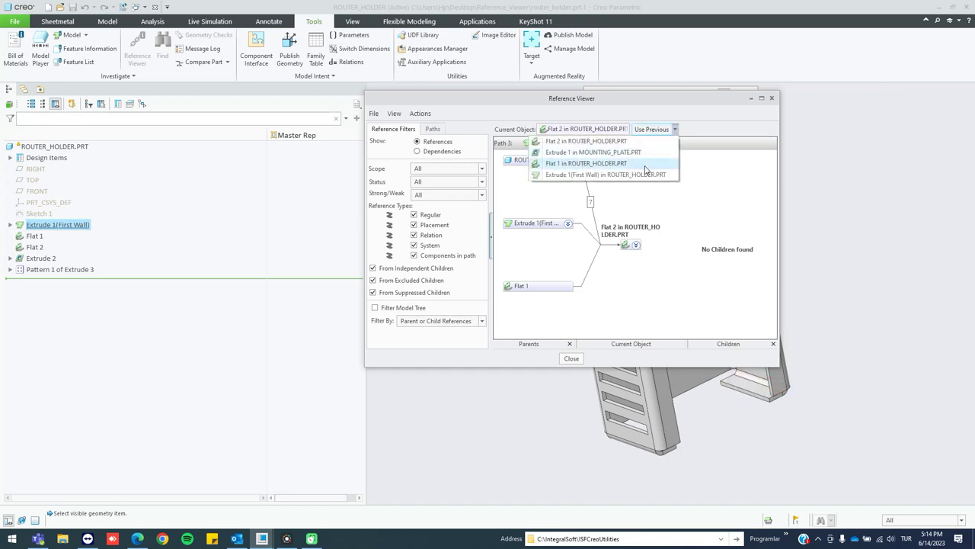
{"action": "left_click", "coordinate": [592, 174]}
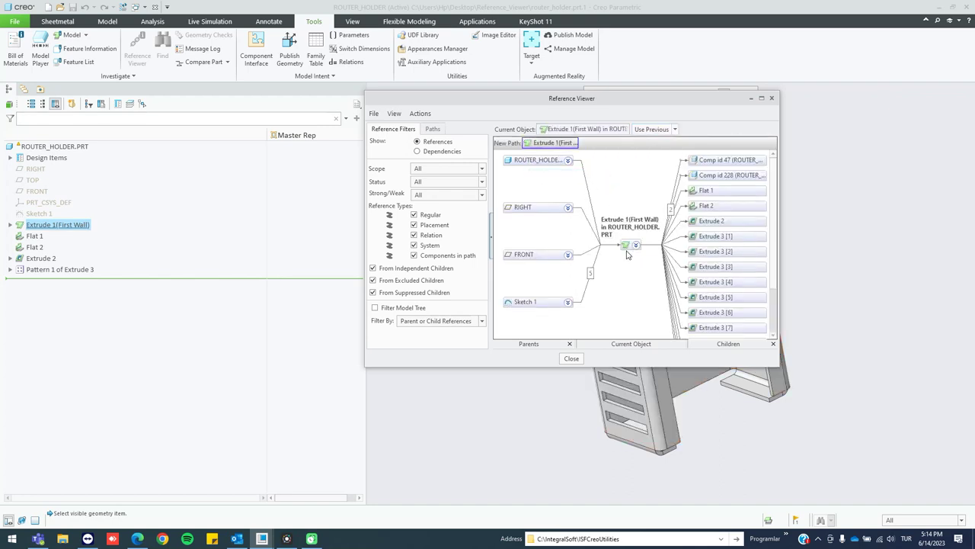
Display the full path of Extrude 1(First Wall), review its available reference paths, and close the full path display.
{"action": "left_click", "coordinate": [628, 245]}
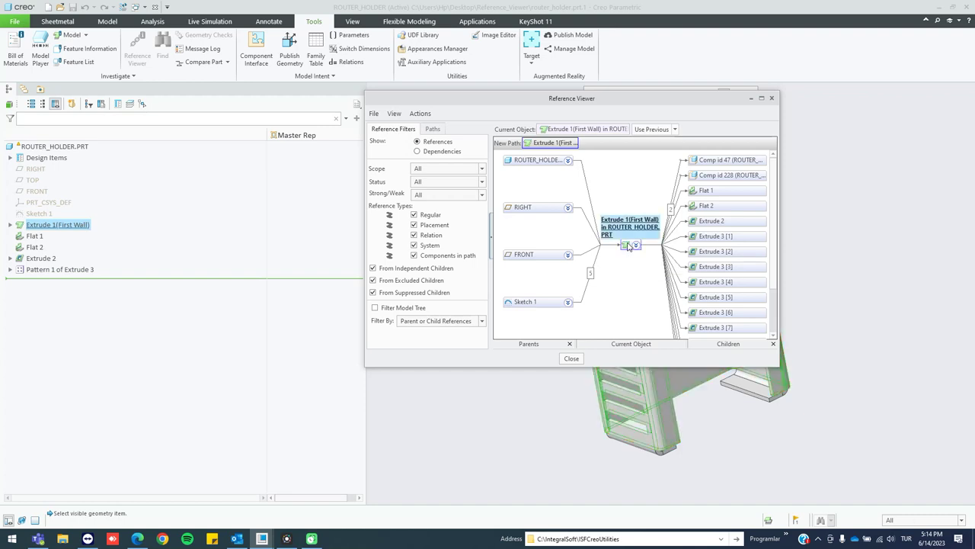
{"action": "right_click", "coordinate": [627, 245]}
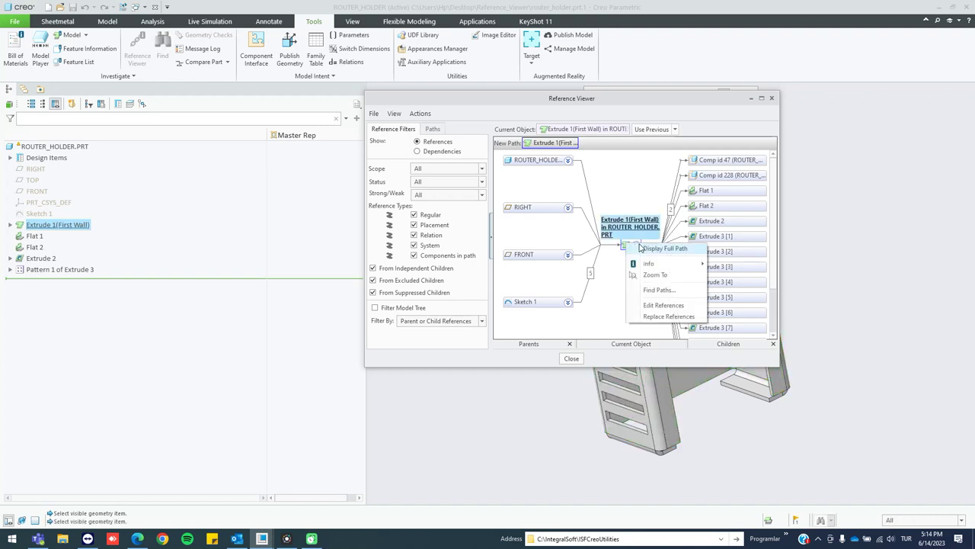
{"action": "left_click", "coordinate": [641, 248]}
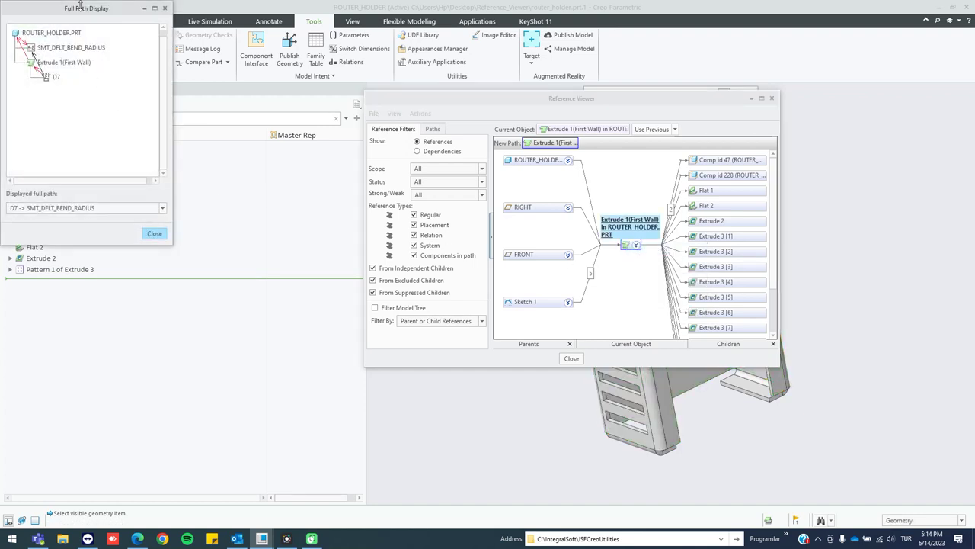
{"action": "left_click_drag", "start_coordinate": [82, 14], "coordinate": [433, 120]}
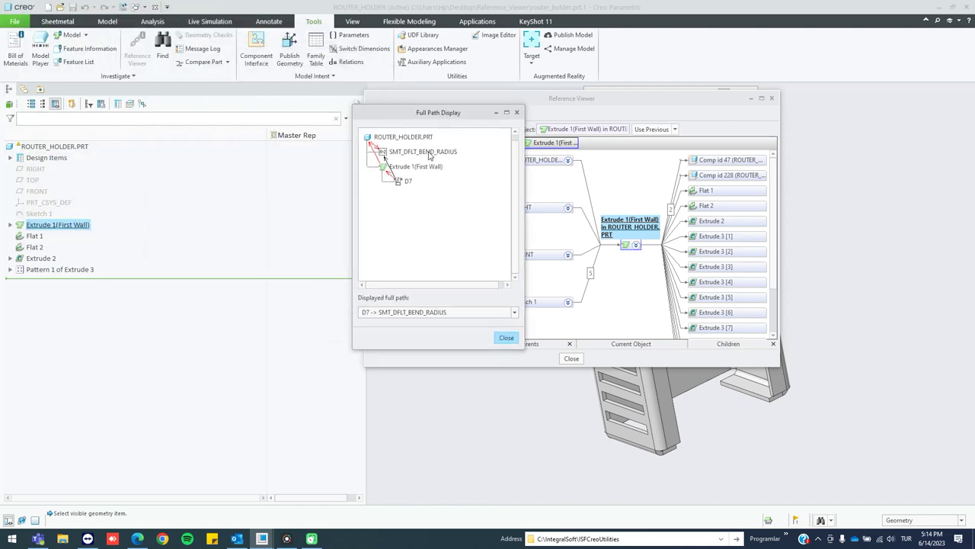
{"action": "left_click", "coordinate": [482, 313]}
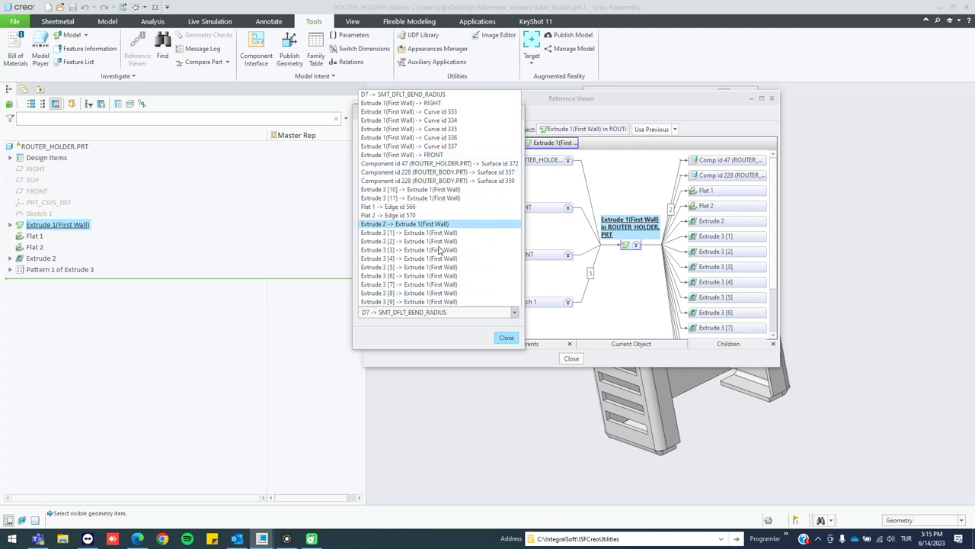
{"action": "left_click", "coordinate": [507, 337]}
{"action": "left_click", "coordinate": [507, 336]}
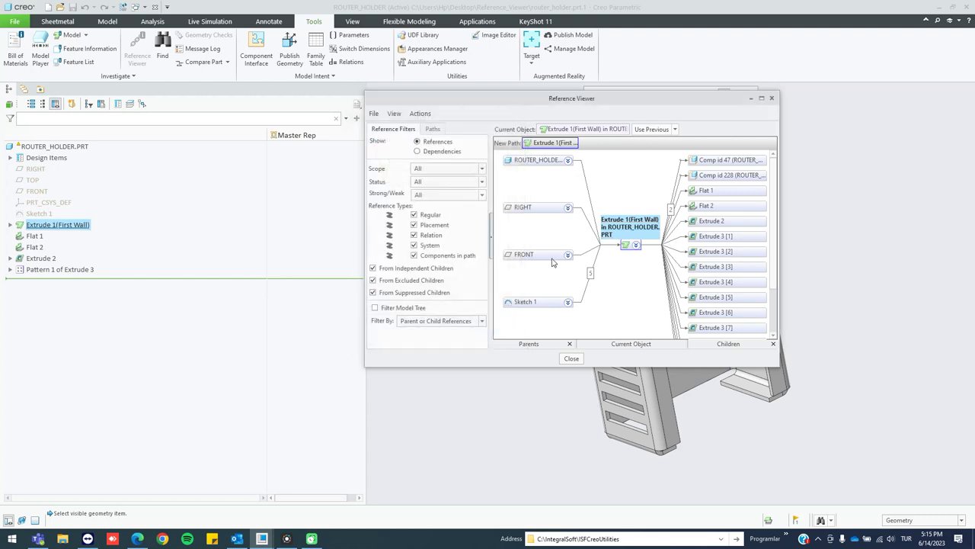
Reuse Flat 2 from the previously viewed objects as the current object, and expand and collapse its dimension references.
{"action": "left_click", "coordinate": [674, 128]}
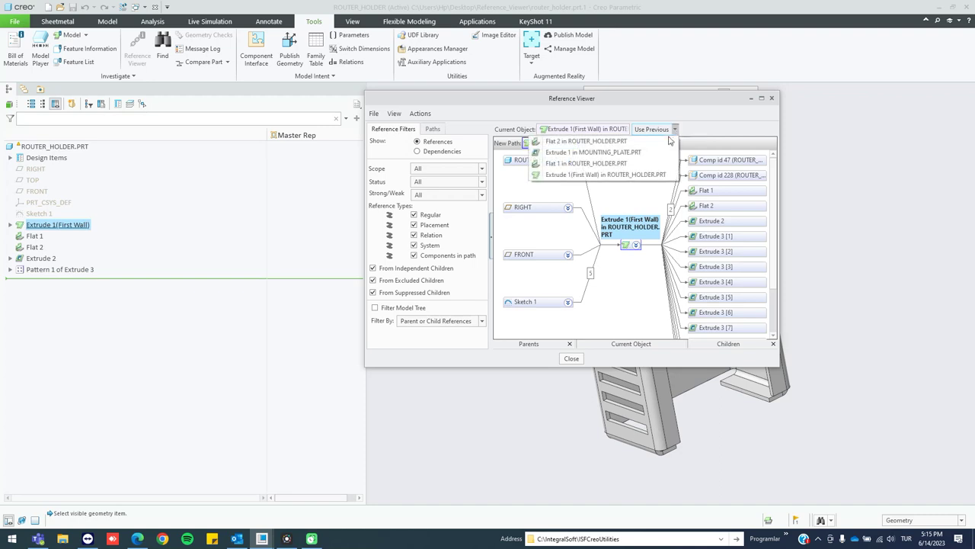
{"action": "left_click", "coordinate": [587, 141]}
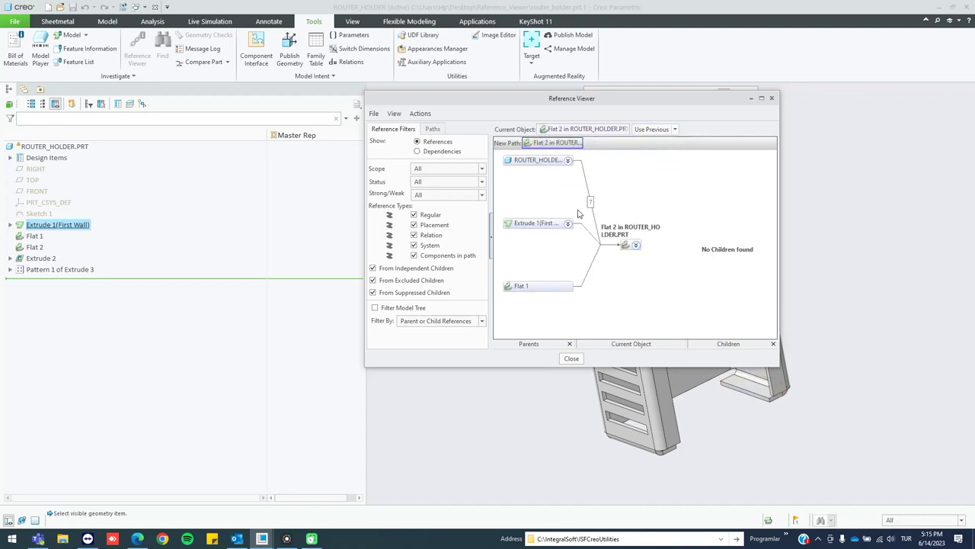
{"action": "left_click", "coordinate": [636, 245]}
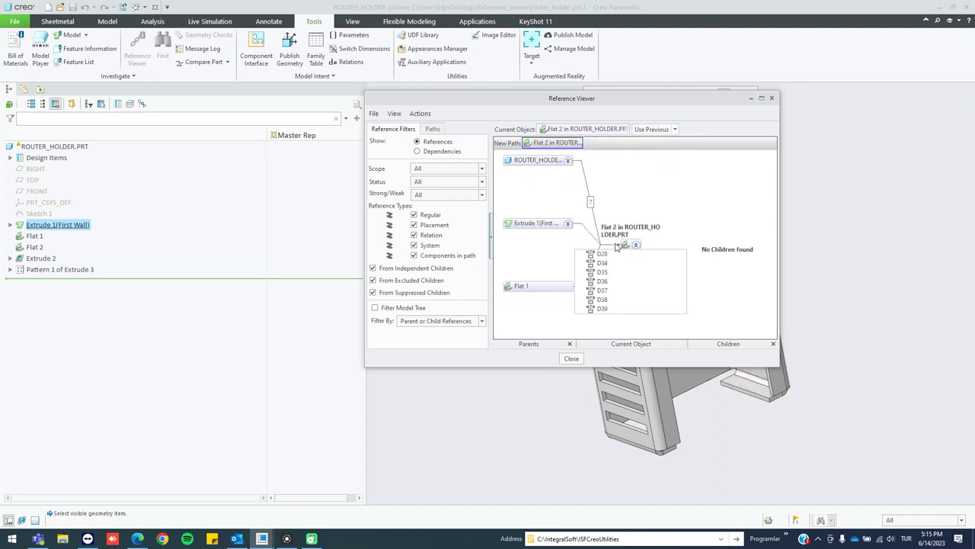
{"action": "right_click", "coordinate": [621, 244]}
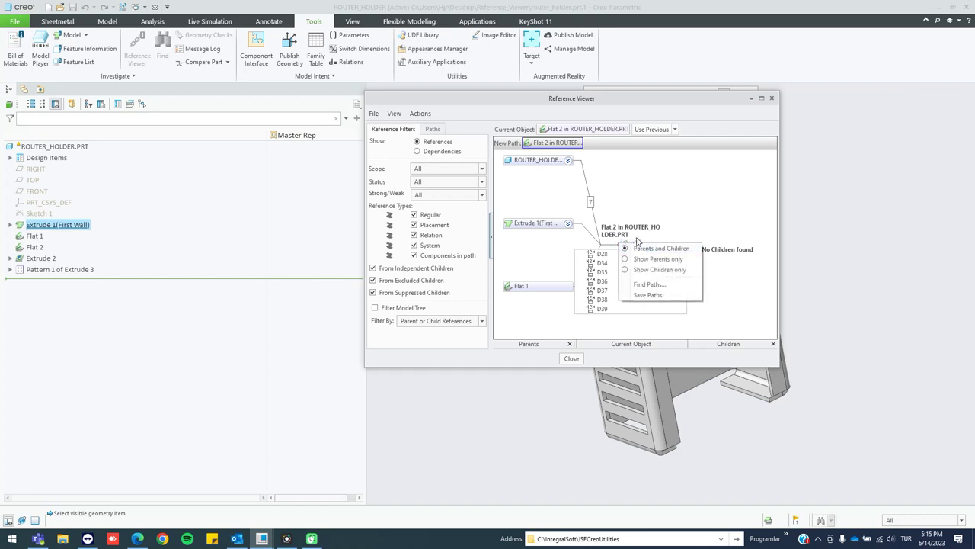
{"action": "left_click", "coordinate": [636, 244]}
{"action": "left_click", "coordinate": [636, 245]}
Display the full path of Flat 2, review its available reference paths, and close the full path display.
{"action": "right_click", "coordinate": [628, 246]}
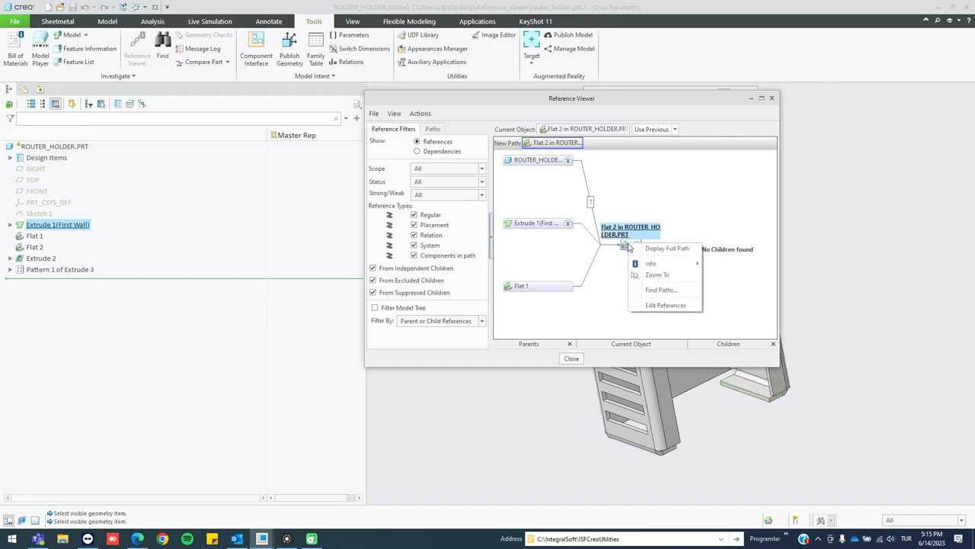
{"action": "left_click", "coordinate": [669, 251]}
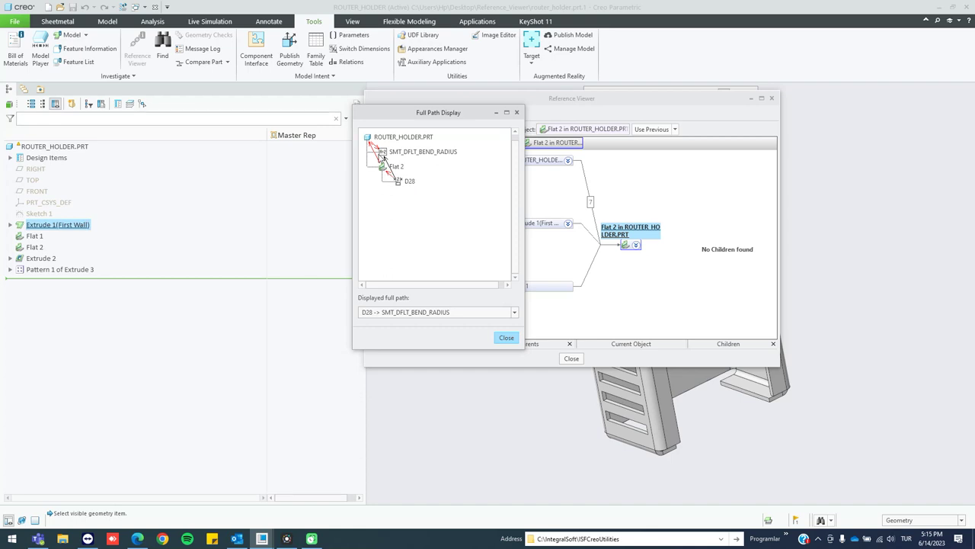
{"action": "left_click", "coordinate": [516, 313]}
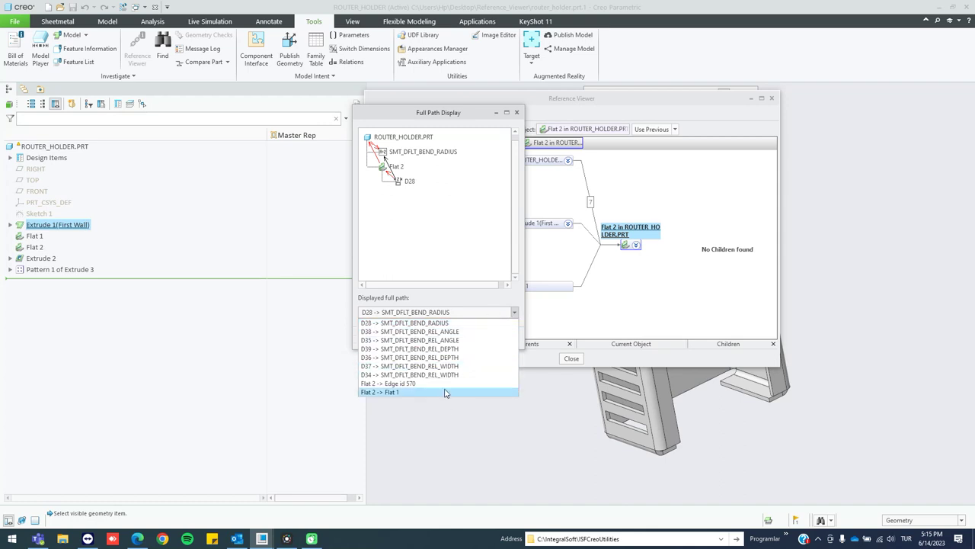
{"action": "left_click", "coordinate": [517, 113]}
{"action": "left_click", "coordinate": [517, 113]}
Expand Flat 2 and its parent Extrude 1(First Wall), and examine the full path from Flat 2 to Edge id 570.
{"action": "left_click", "coordinate": [636, 245]}
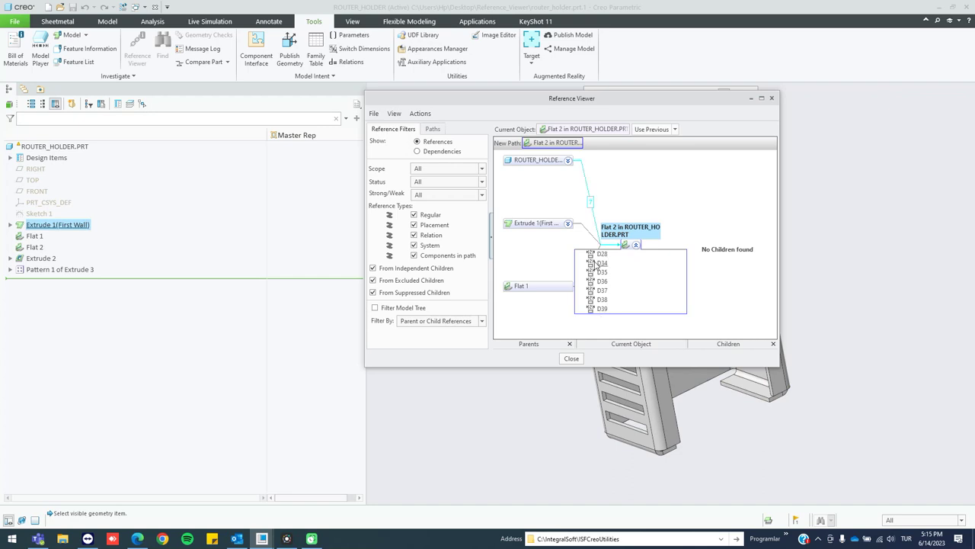
{"action": "left_click", "coordinate": [567, 223]}
{"action": "right_click", "coordinate": [545, 237]}
{"action": "left_click", "coordinate": [572, 250]}
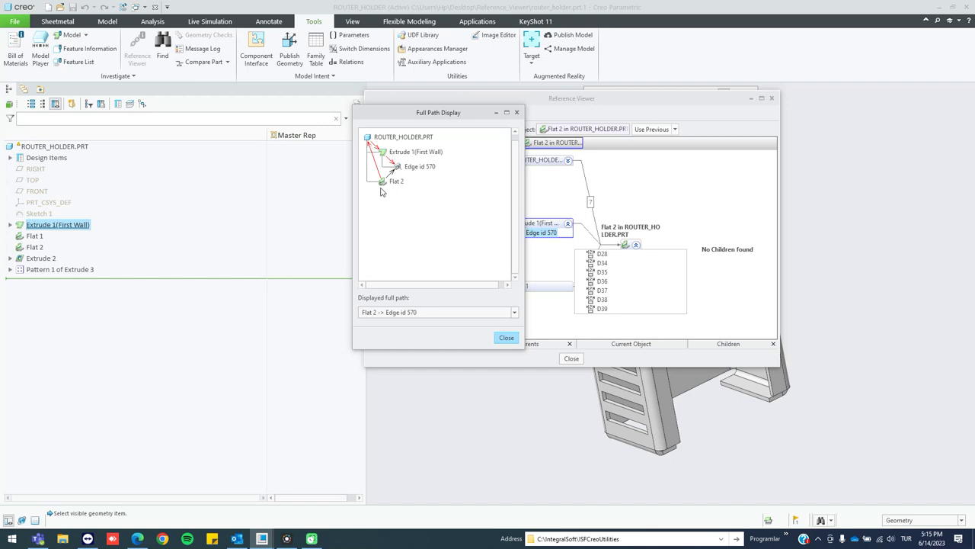
{"action": "left_click", "coordinate": [420, 169]}
{"action": "left_click", "coordinate": [517, 113]}
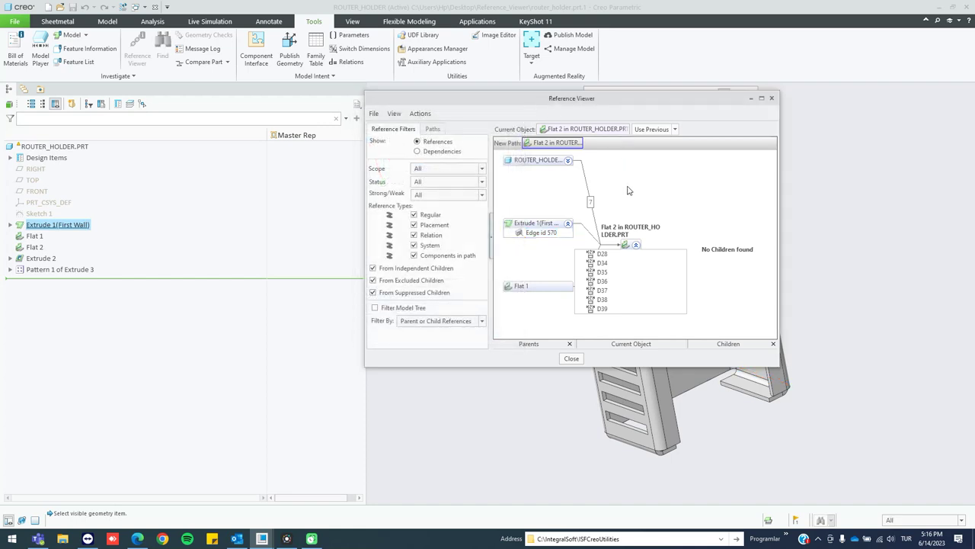
Close the Reference Viewer and the router holder part window, and highlight ROUTER_HOLDER.PRT in the PD2_ELEC_BTM2 assembly.
{"action": "left_click", "coordinate": [771, 97]}
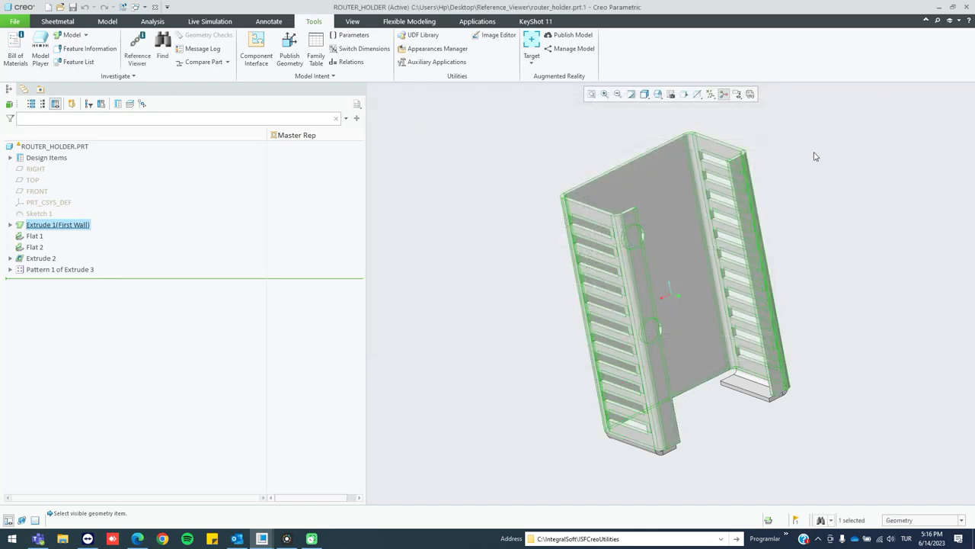
{"action": "left_click", "coordinate": [155, 7]}
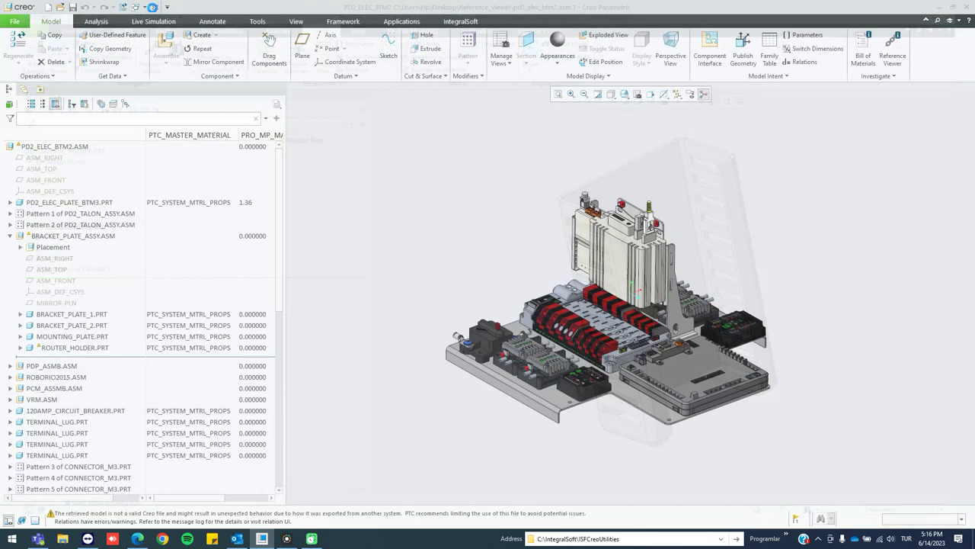
{"action": "left_click", "coordinate": [91, 348]}
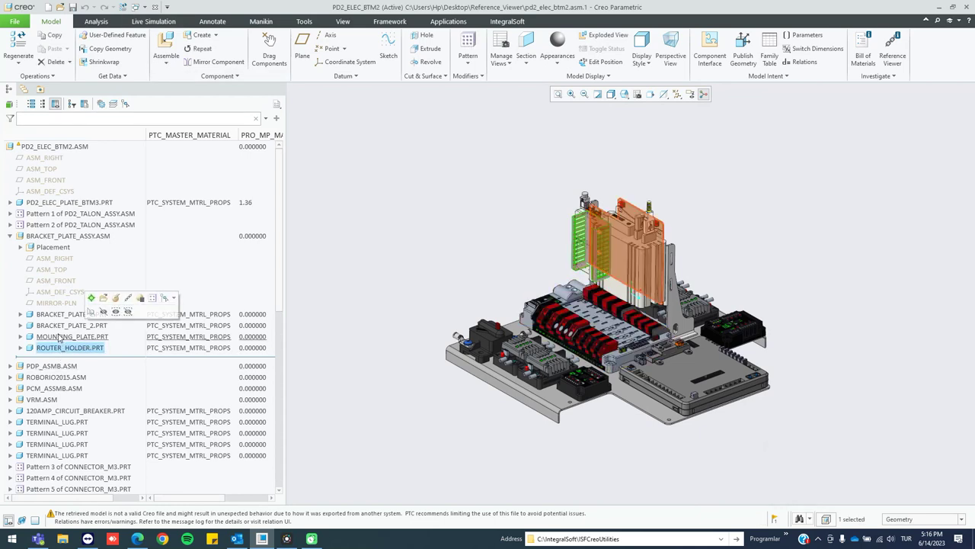
Open the Reference Viewer for MOUNTING_PLATE.PRT in the BRACKET_PLATE_ASSY subassembly.
{"action": "left_click", "coordinate": [60, 337]}
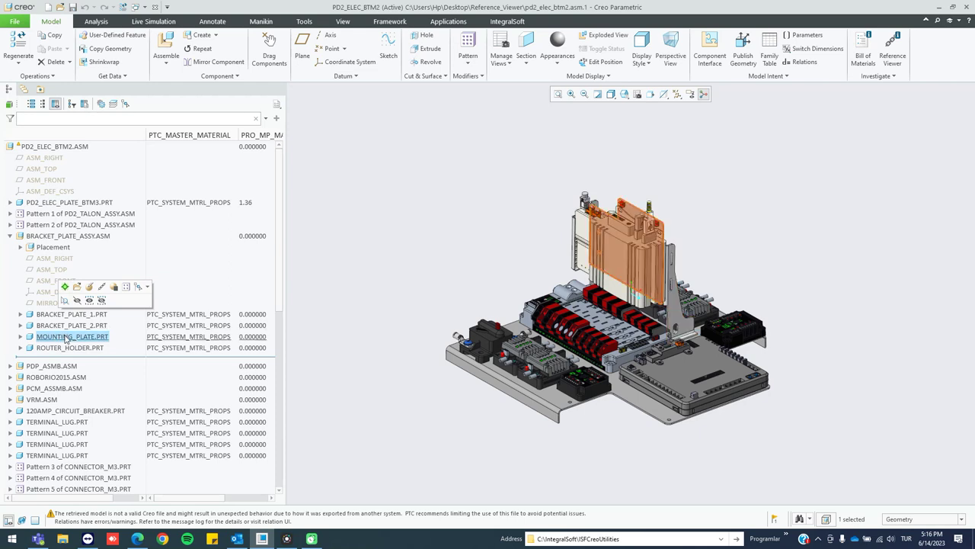
{"action": "right_click", "coordinate": [66, 338]}
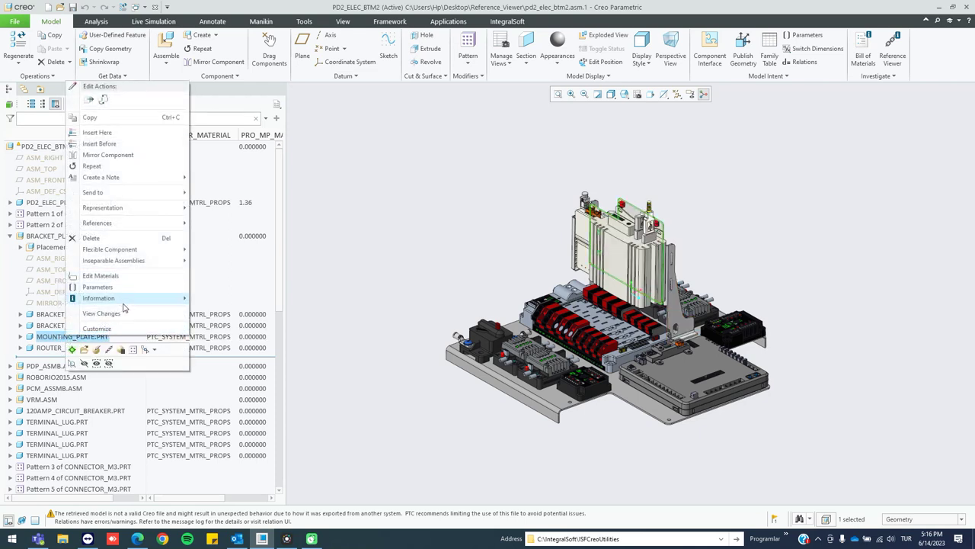
{"action": "mouse_move", "coordinate": [124, 307]}
{"action": "left_click", "coordinate": [258, 327]}
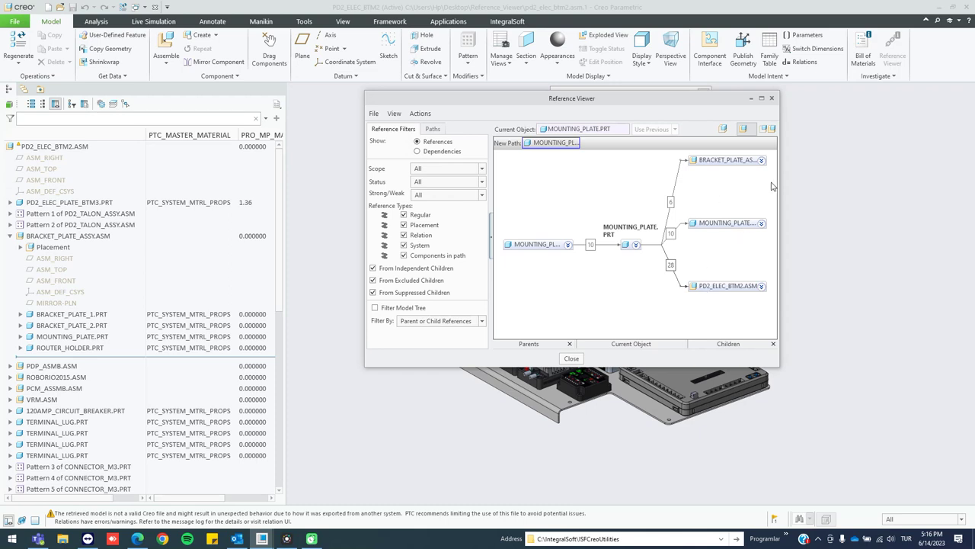
Examine the child references of MOUNTING_PLATE.PRT under the bracket plate assembly and the mounting plate, collapsing the mounting plate entry again.
{"action": "left_click", "coordinate": [761, 160]}
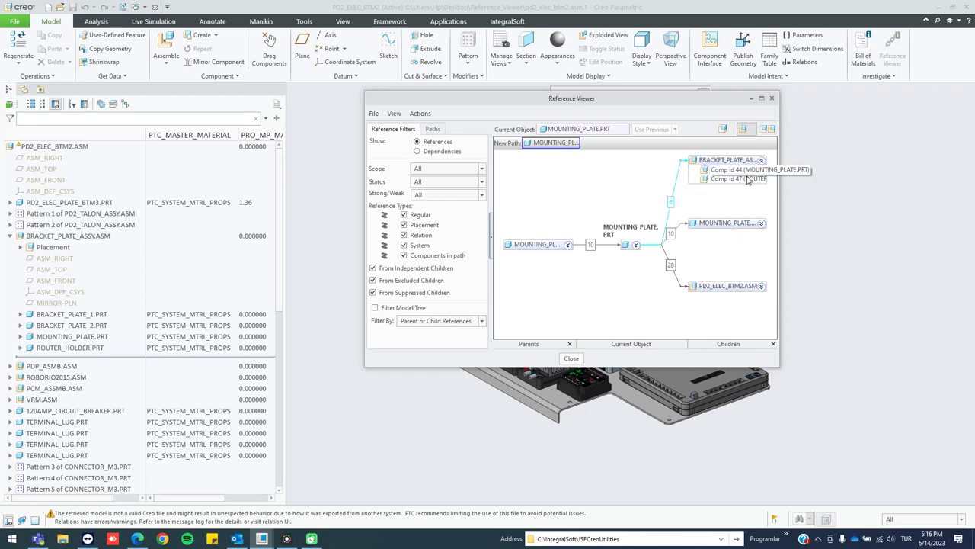
{"action": "left_click", "coordinate": [761, 225]}
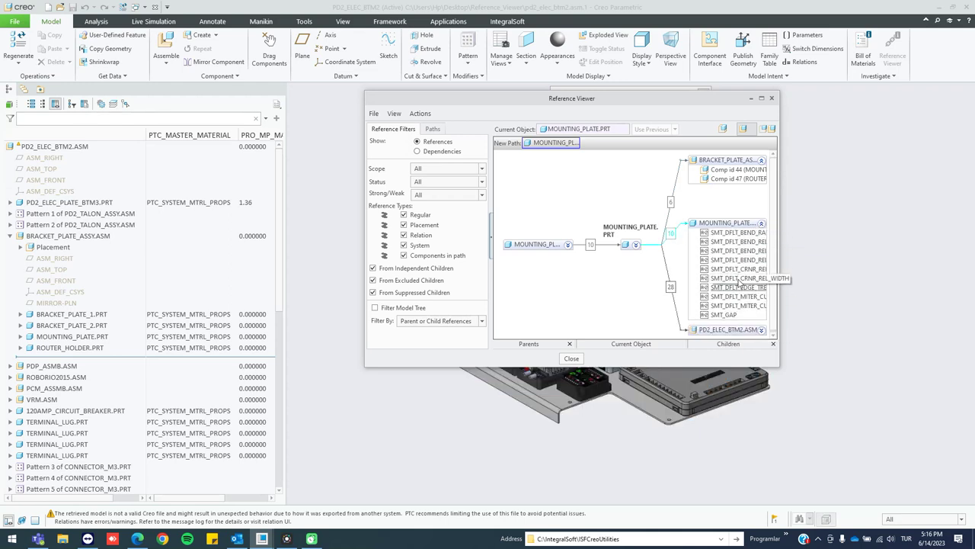
{"action": "left_click", "coordinate": [762, 224]}
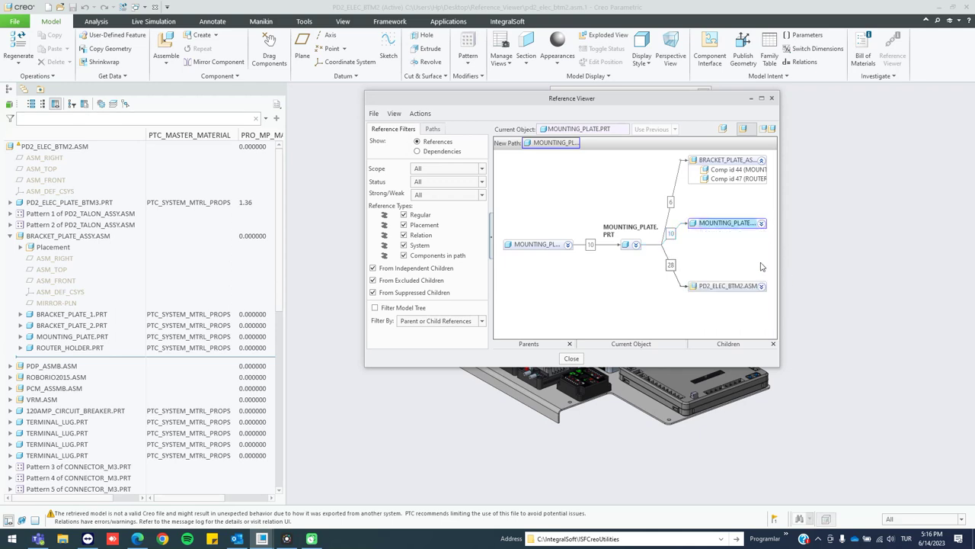
Examine the child references under PD2_ELEC_BTM2.ASM, and expand both the parent and child entries of the mounting plate itself.
{"action": "left_click", "coordinate": [761, 287]}
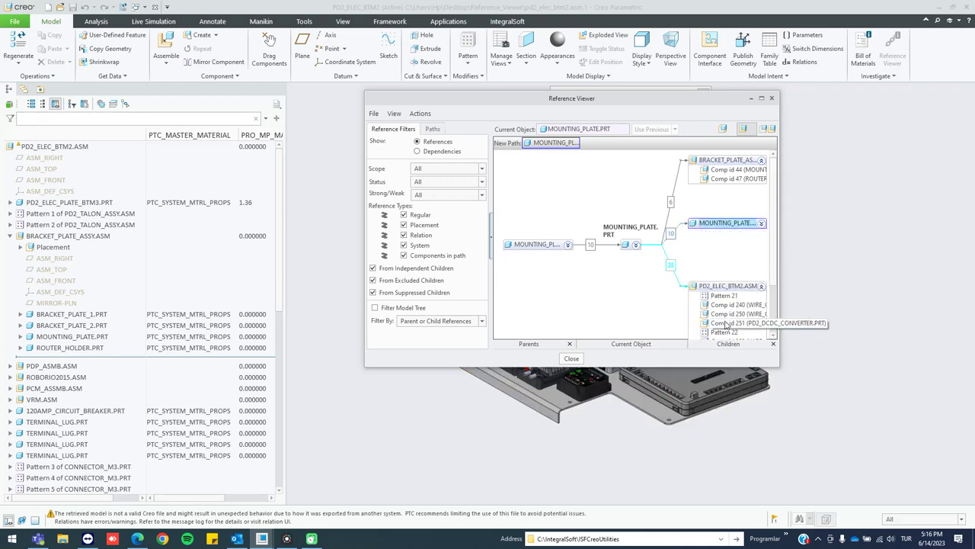
{"action": "left_click", "coordinate": [567, 245]}
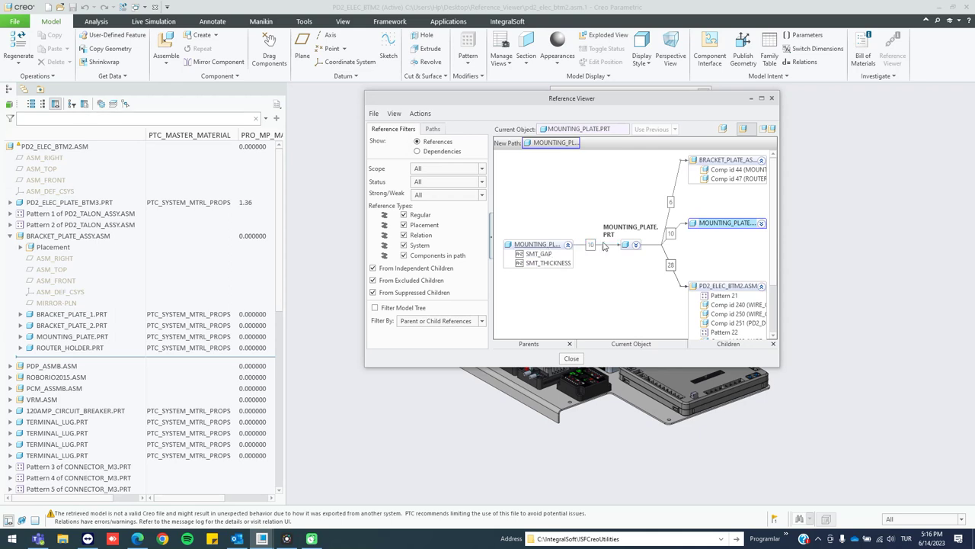
{"action": "left_click", "coordinate": [762, 222]}
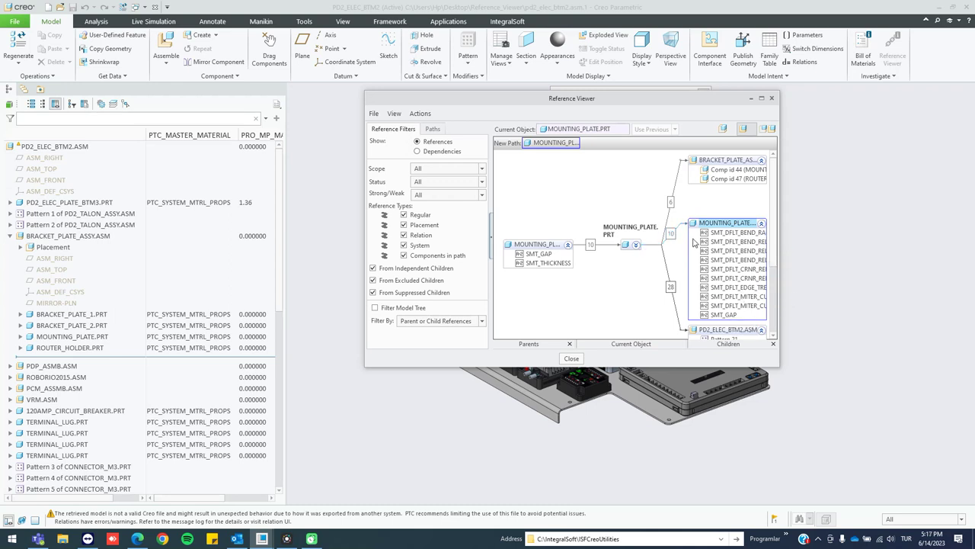
Switch the Reference Viewer to the mounting plate's component-level references, and dismiss the viewer after reviewing them.
{"action": "left_click", "coordinate": [730, 131]}
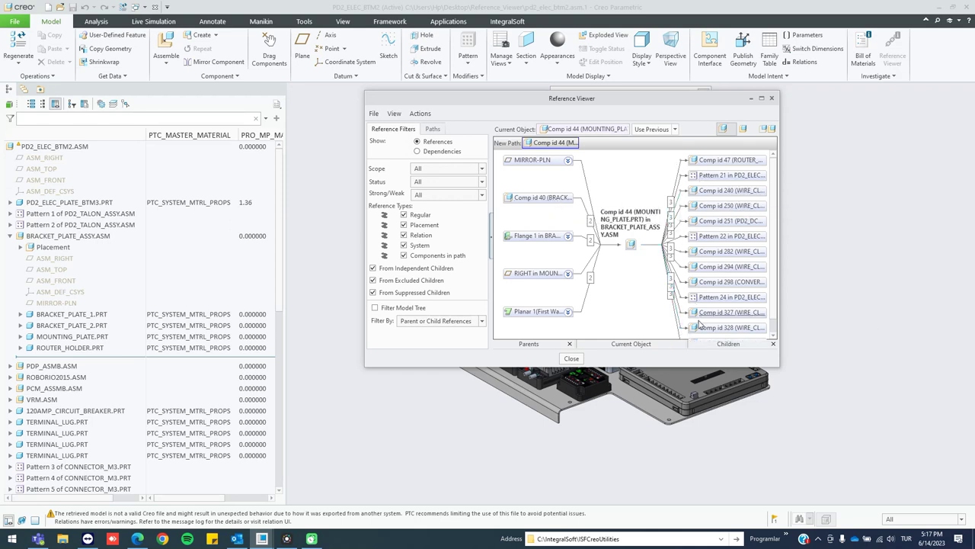
{"action": "left_click", "coordinate": [753, 98]}
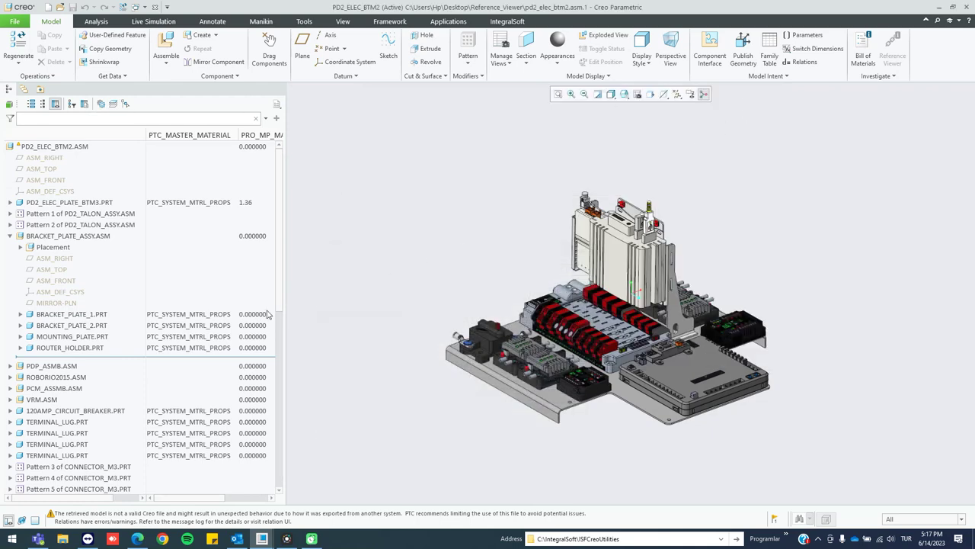
Preview which children a deletion of MOUNTING_PLATE.PRT would affect in the assembly, and cancel the deletion.
{"action": "left_click", "coordinate": [84, 337]}
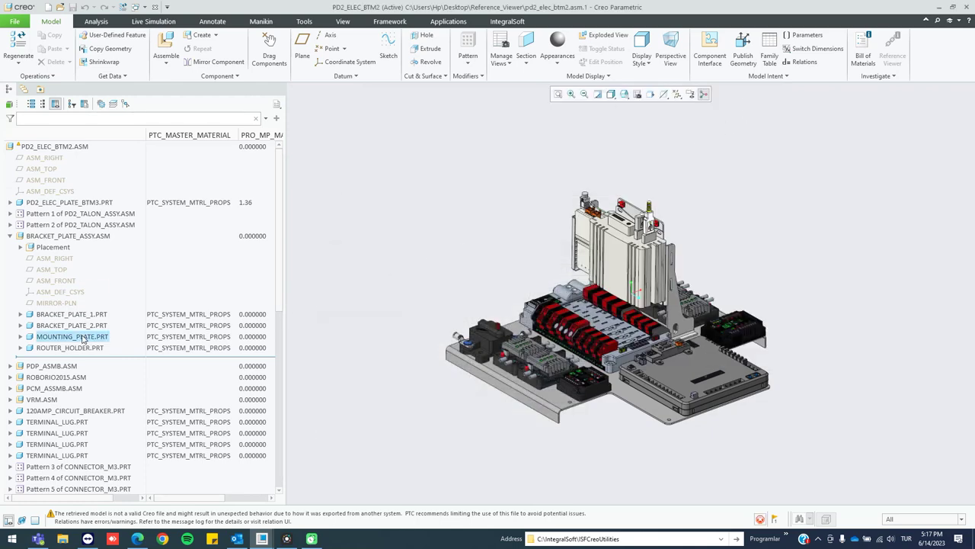
{"action": "key", "text": "Delete"}
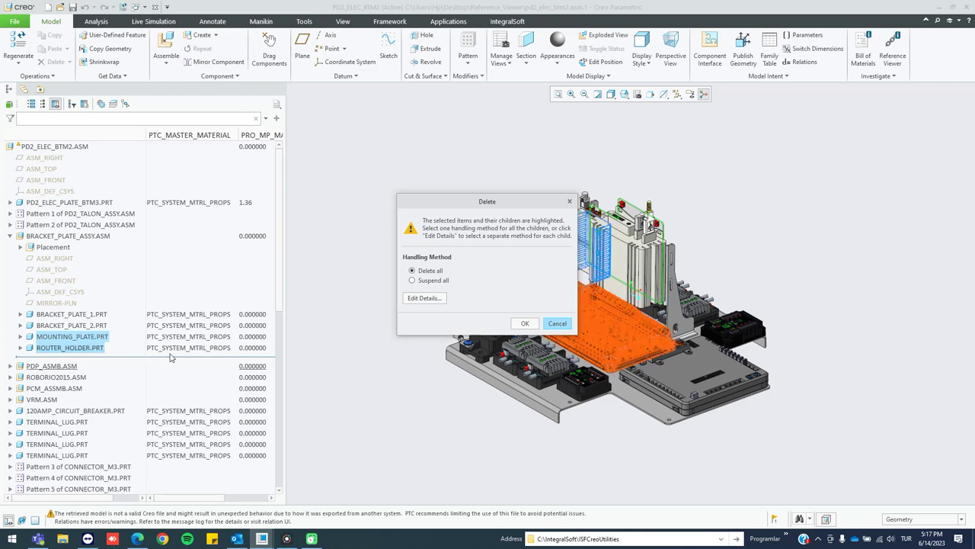
{"action": "left_click", "coordinate": [558, 325]}
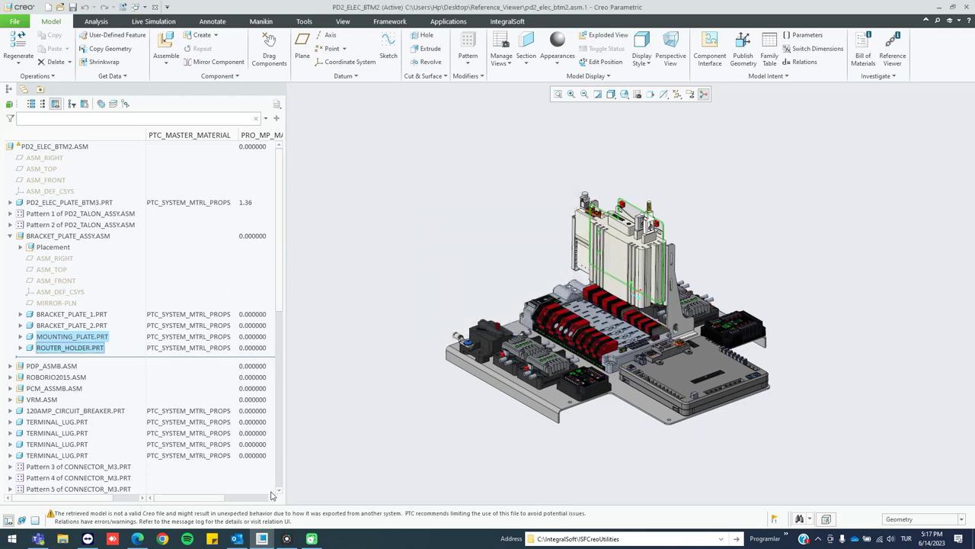
Open the Reference Viewer for MOUNTING_PLATE.PRT in BRACKET_PLATE_ASSY and highlight its current component in the graph.
{"action": "left_click", "coordinate": [73, 337]}
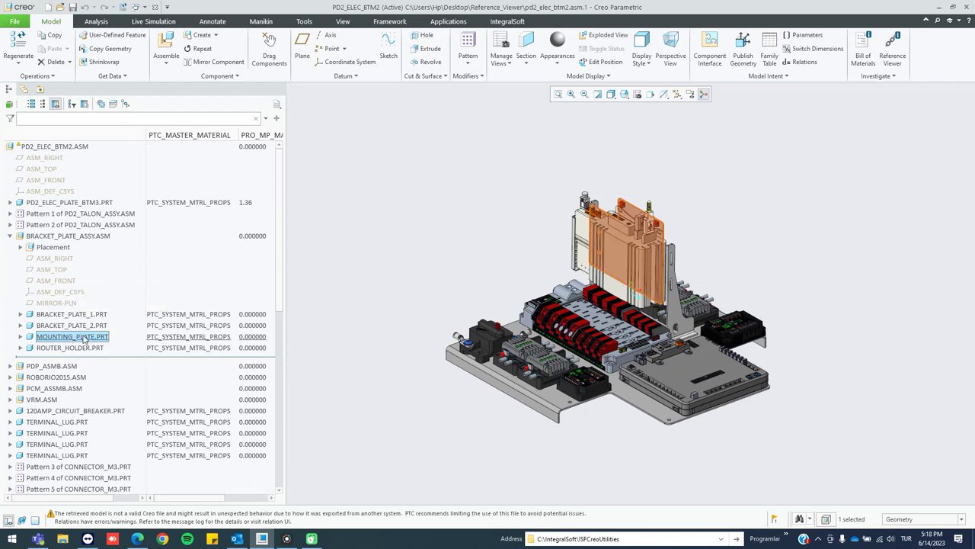
{"action": "right_click", "coordinate": [76, 339]}
{"action": "mouse_move", "coordinate": [183, 298]}
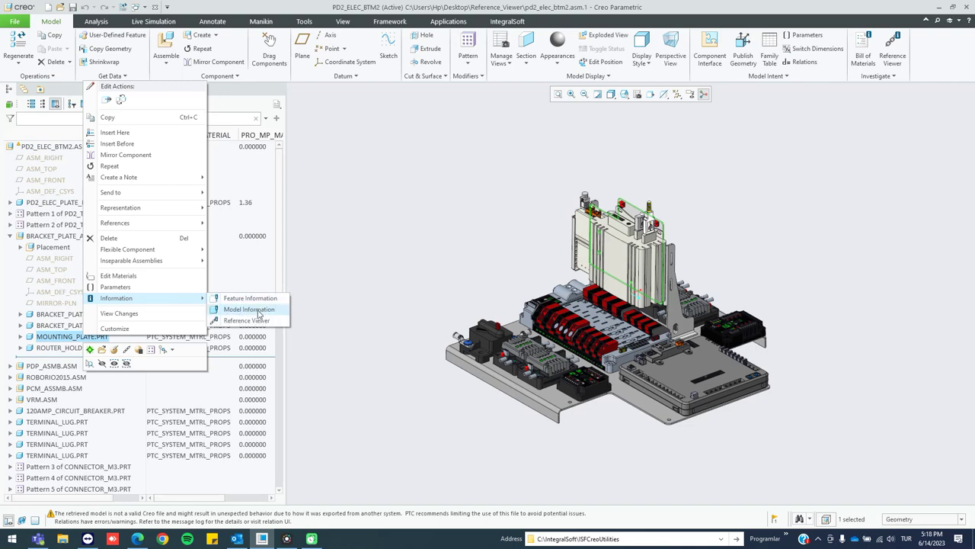
{"action": "left_click", "coordinate": [240, 321]}
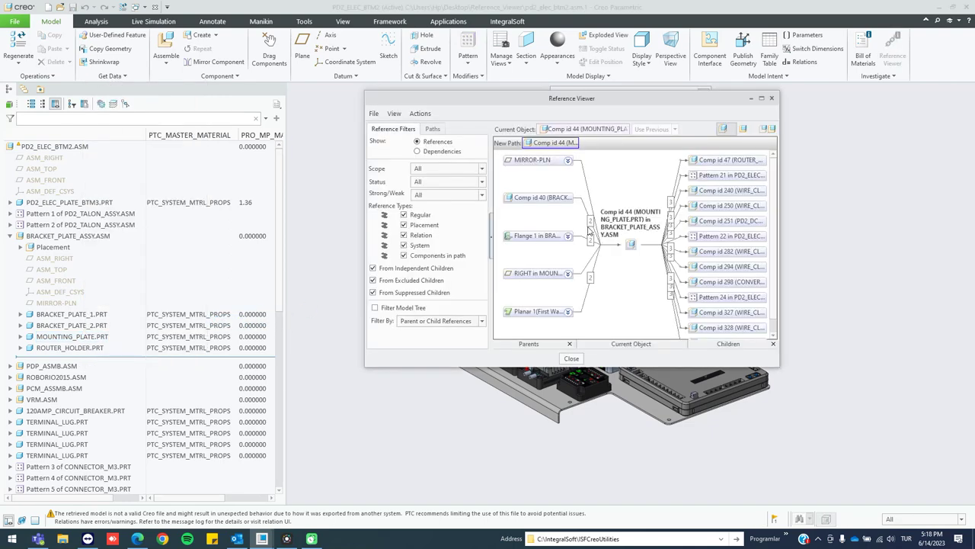
{"action": "left_click", "coordinate": [633, 245]}
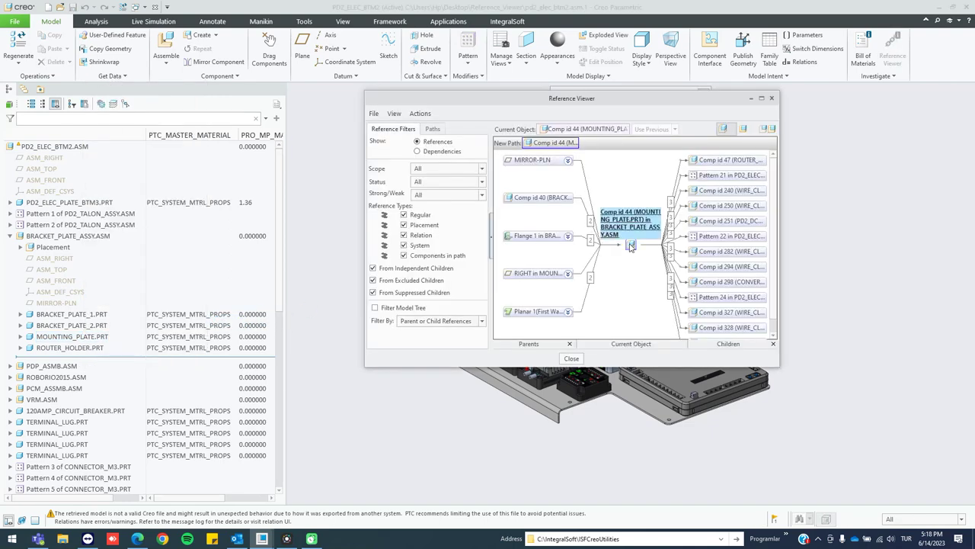
Examine the full path from the child Pattern 21 to Edge id 521 of the mounting plate, and close the path display.
{"action": "left_click", "coordinate": [712, 176]}
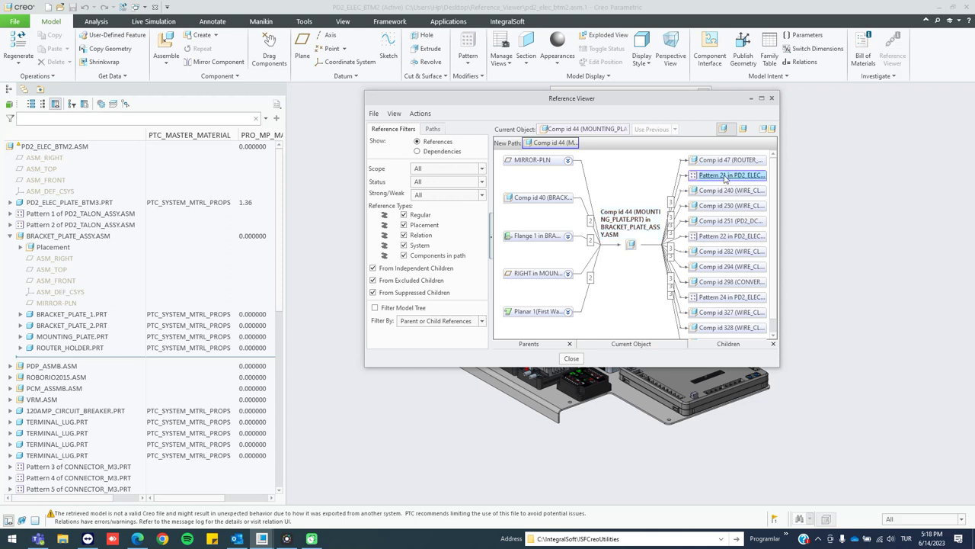
{"action": "right_click", "coordinate": [712, 179]}
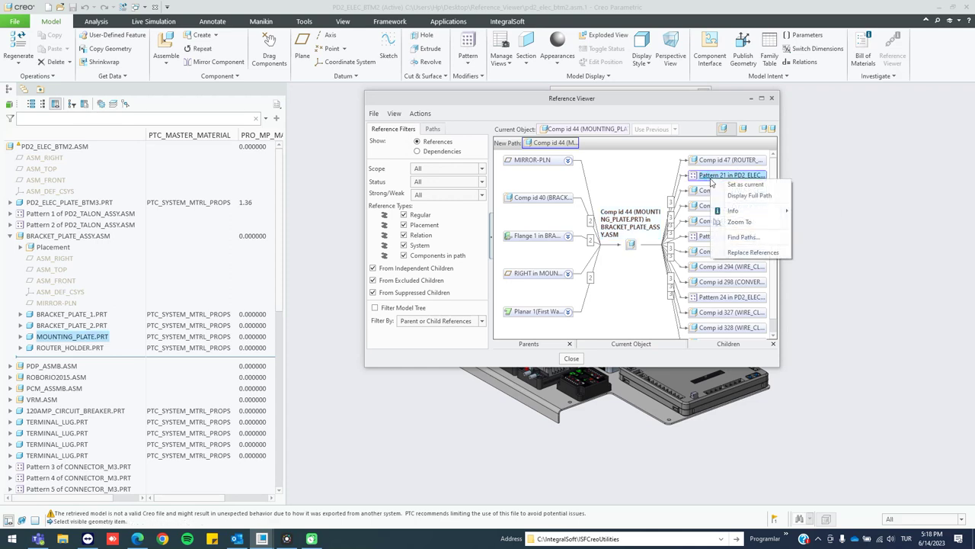
{"action": "left_click", "coordinate": [749, 195]}
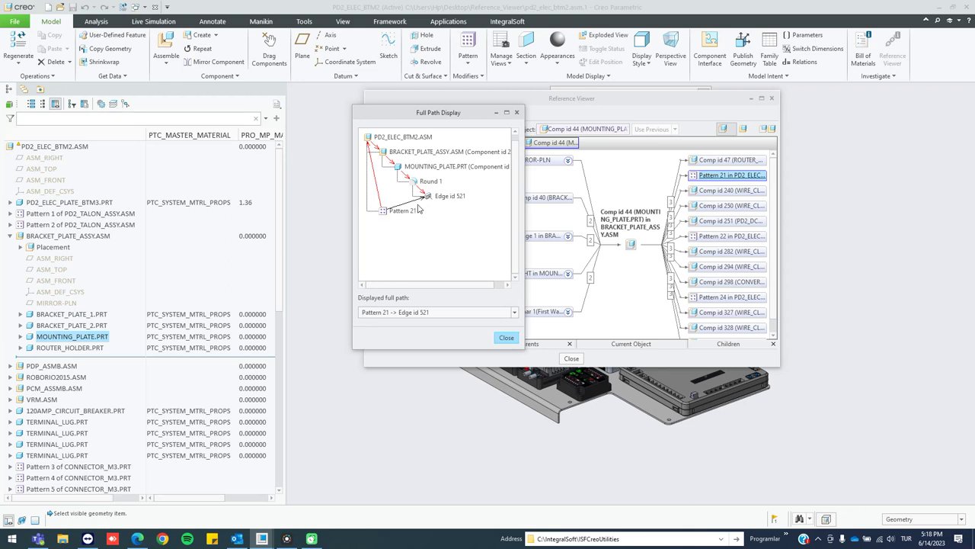
{"action": "left_click", "coordinate": [506, 338]}
Set Pattern 21 as the current object, expand its members and highlight the wire clamp Comp id 240.
{"action": "right_click", "coordinate": [726, 178]}
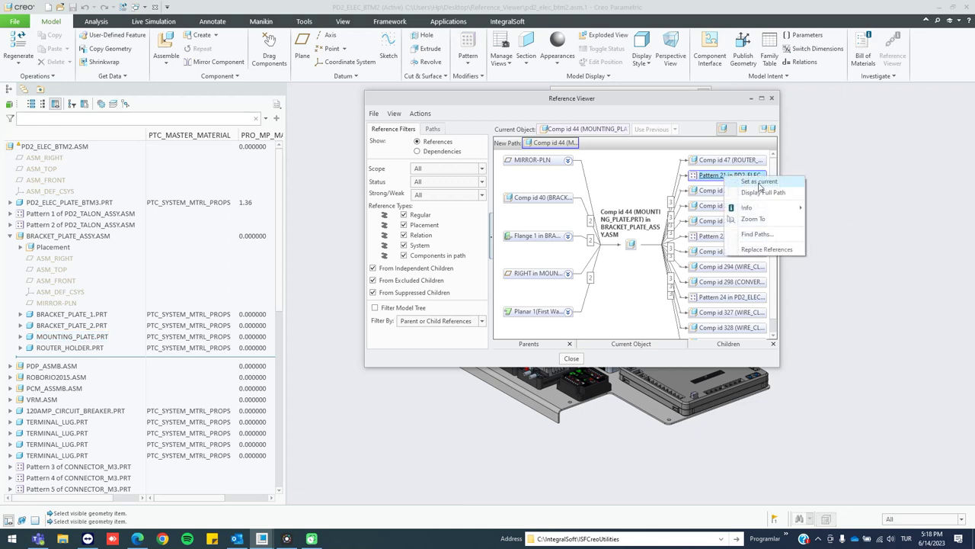
{"action": "left_click", "coordinate": [759, 186]}
{"action": "left_click", "coordinate": [631, 231]}
{"action": "left_click", "coordinate": [636, 244]}
{"action": "left_click", "coordinate": [632, 260]}
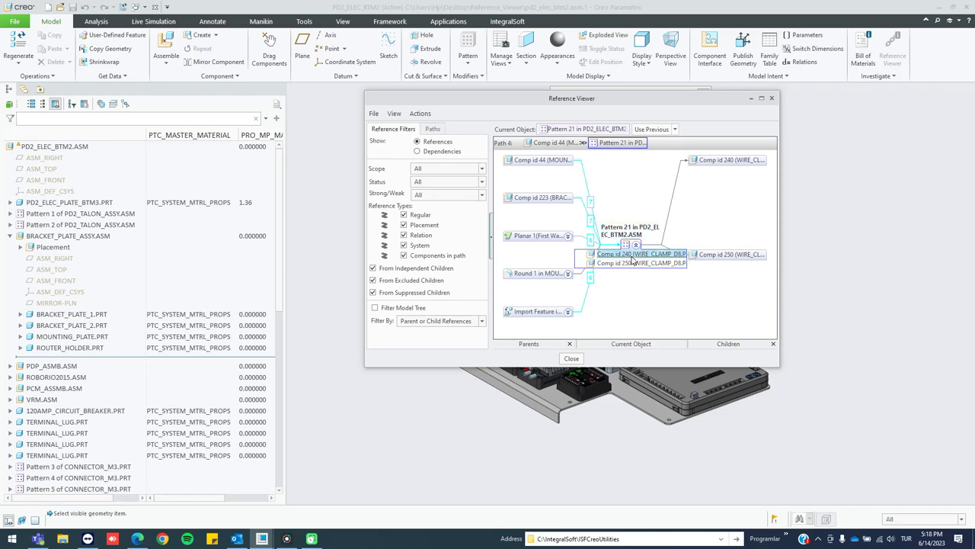
Zoom the model to the wire clamp Comp id 240, move the Reference Viewer aside and close it.
{"action": "right_click", "coordinate": [633, 258]}
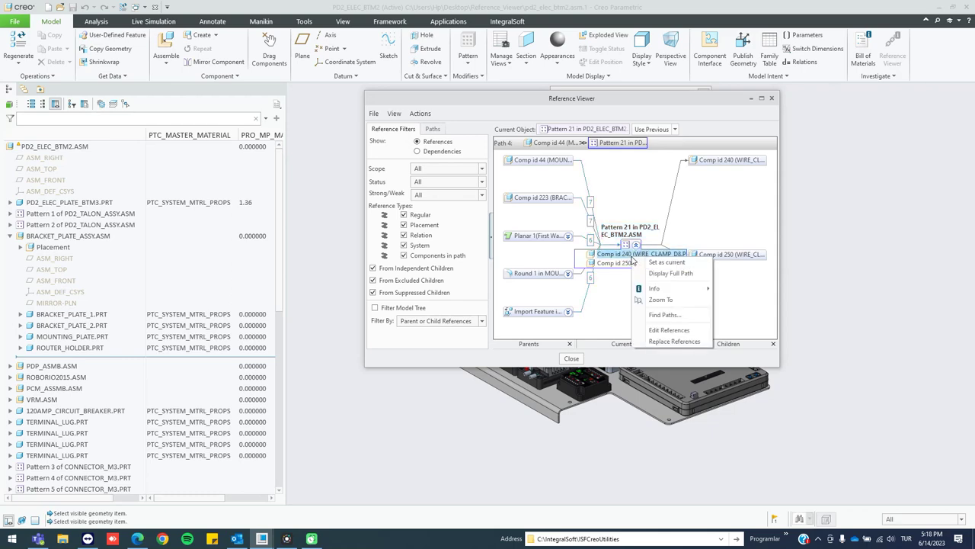
{"action": "left_click", "coordinate": [659, 299]}
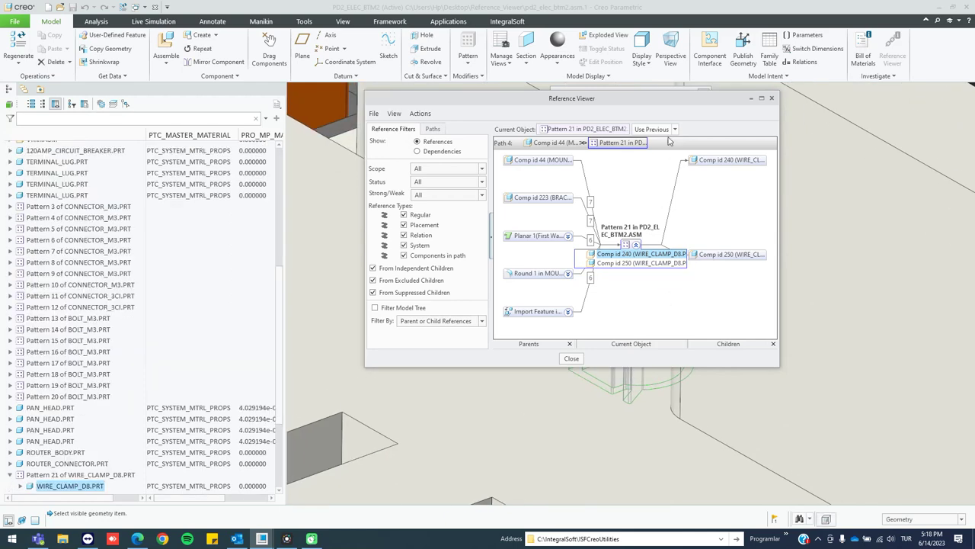
{"action": "left_click_drag", "start_coordinate": [669, 103], "coordinate": [317, 61]}
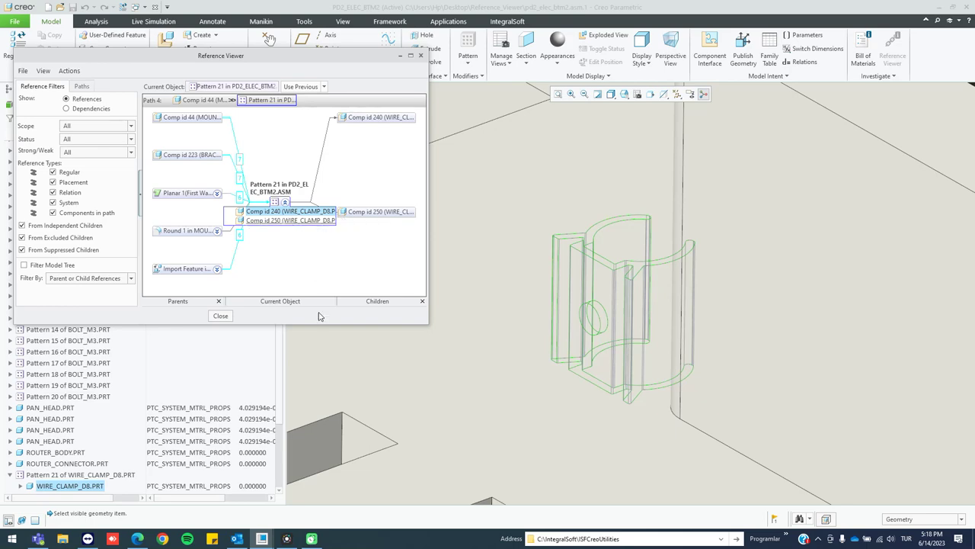
{"action": "left_click", "coordinate": [221, 316]}
Redefine the placement of WIRE_CLAMP_D8.PRT in Pattern 21, reviewing its coincident and both distance constraint references, and accept it unchanged.
{"action": "left_click", "coordinate": [70, 486]}
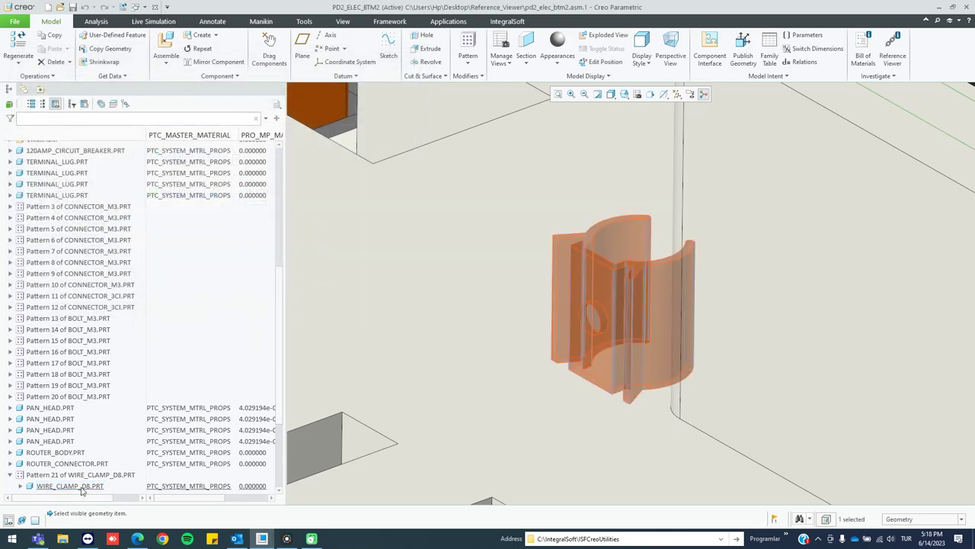
{"action": "left_click", "coordinate": [125, 440]}
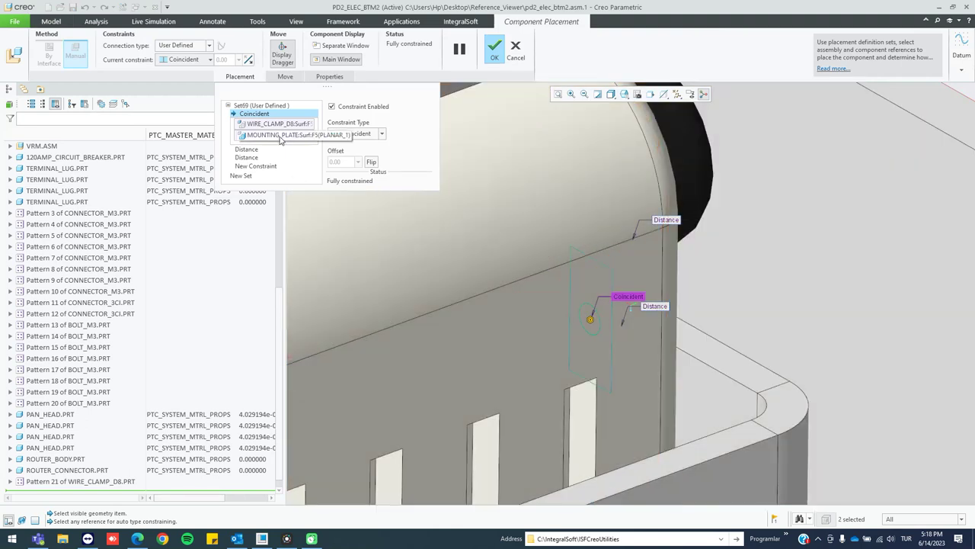
{"action": "left_click", "coordinate": [246, 149]}
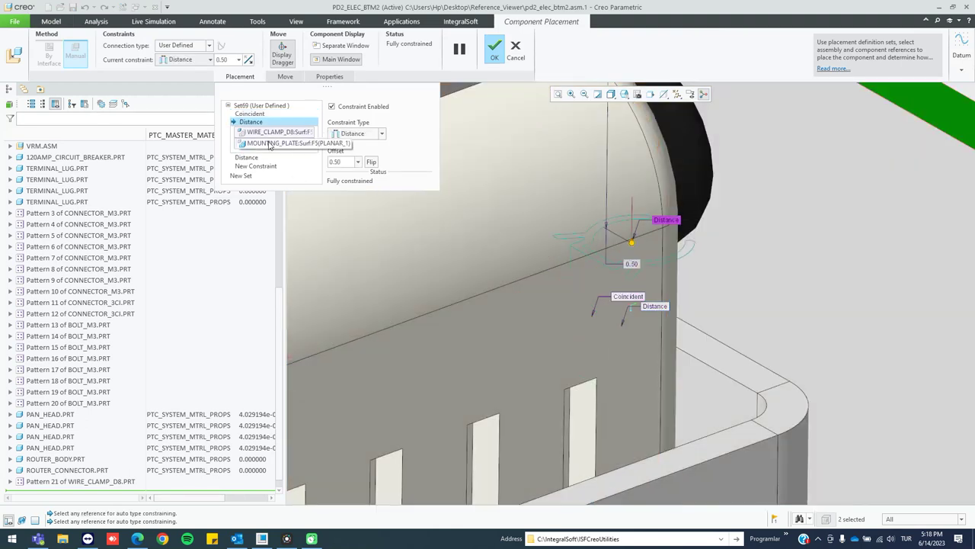
{"action": "left_click", "coordinate": [254, 157]}
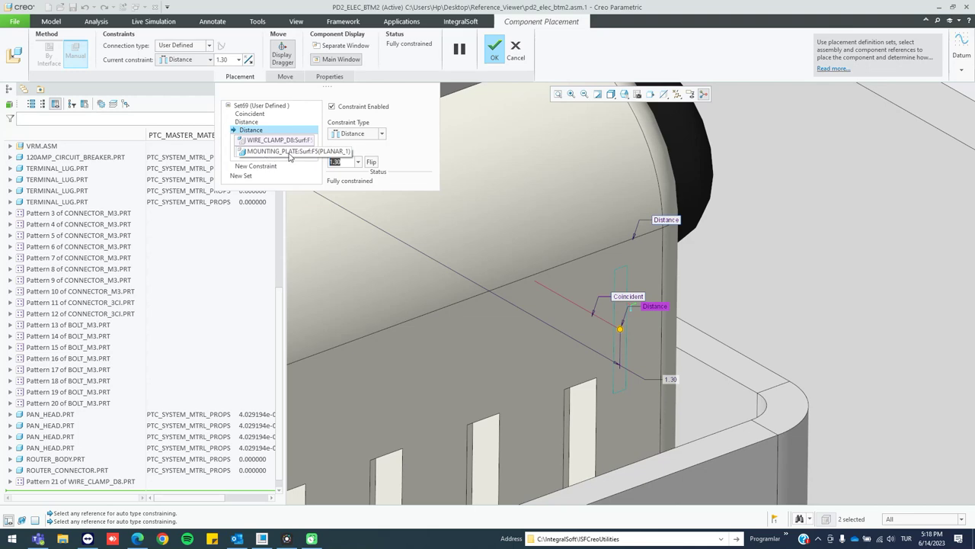
{"action": "left_click", "coordinate": [499, 61]}
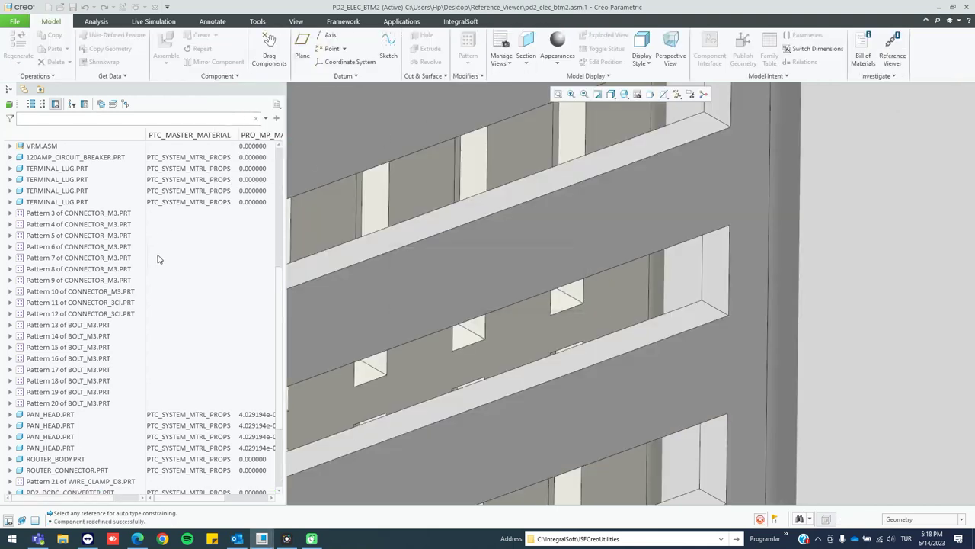
Redefine the placement of MOUNTING_PLATE.PRT, reviewing the references of its three coincident constraints, and accept it unchanged.
{"action": "scroll", "coordinate": [175, 292], "scroll_direction": "up", "scroll_amount": 5}
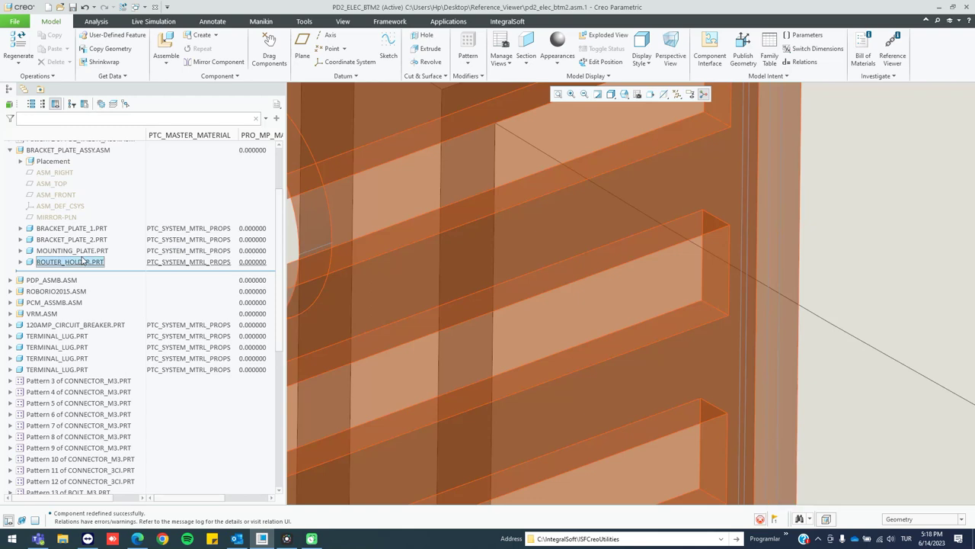
{"action": "left_click", "coordinate": [87, 252]}
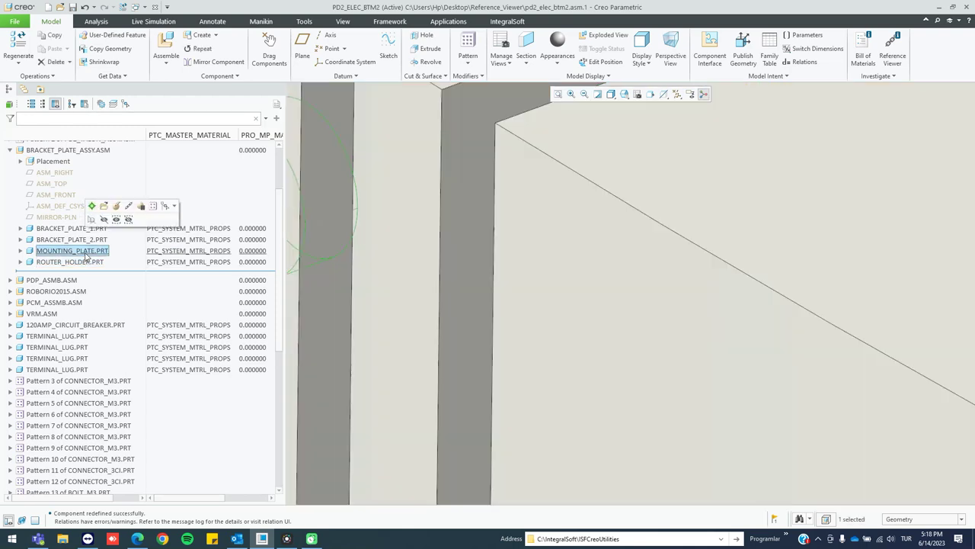
{"action": "left_click", "coordinate": [119, 209]}
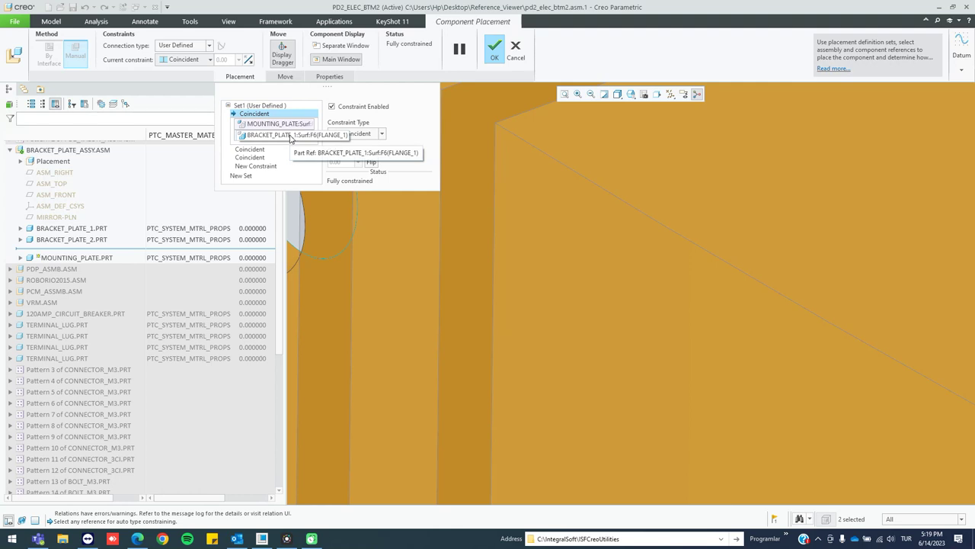
{"action": "left_click", "coordinate": [251, 150]}
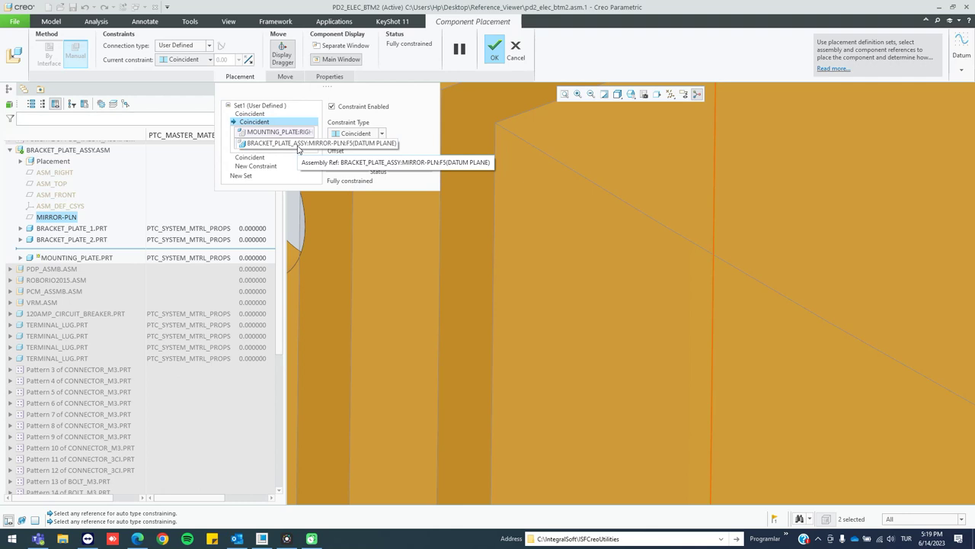
{"action": "left_click", "coordinate": [257, 157]}
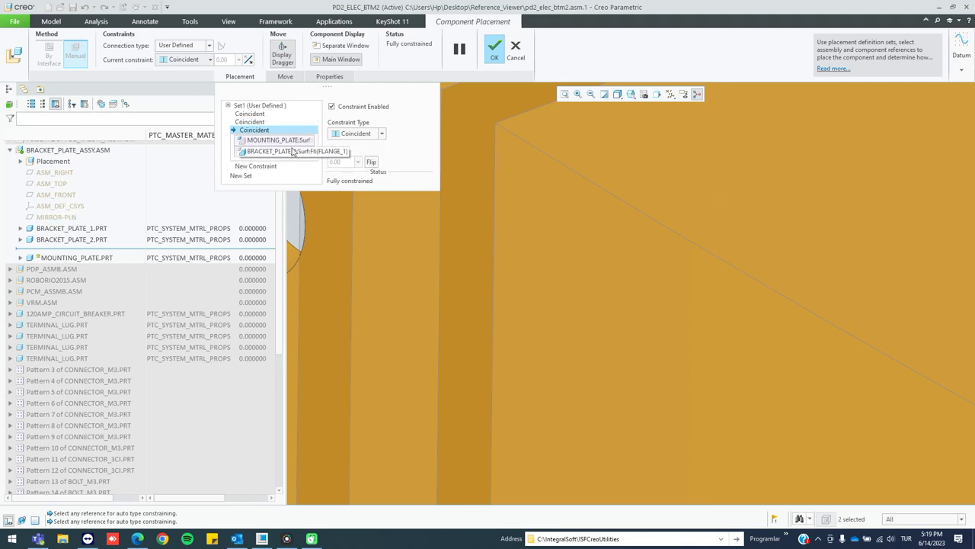
{"action": "middle_click", "coordinate": [398, 191]}
Examine the mounting plate's parent Planar 1(First Wall) with its surfaces in the Reference Viewer, and close the viewer.
{"action": "left_click", "coordinate": [97, 251]}
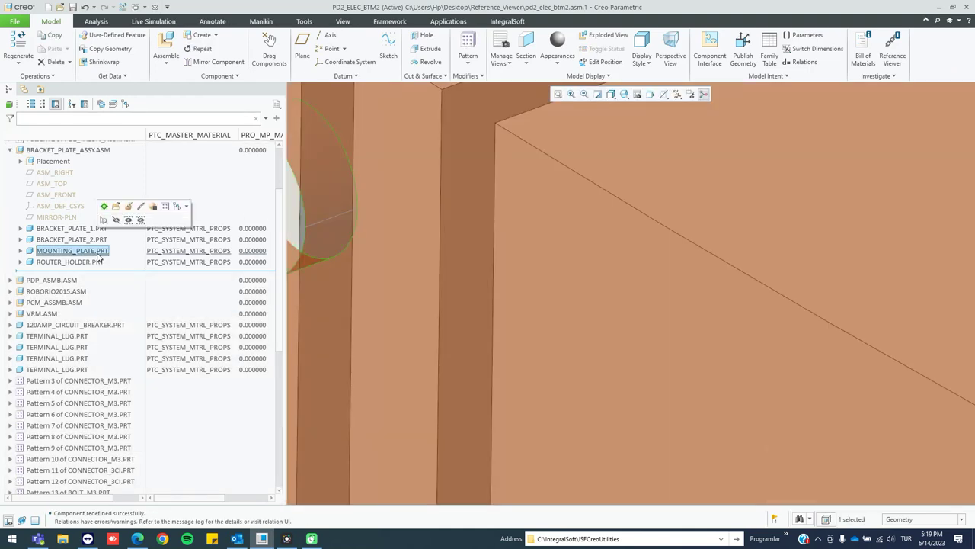
{"action": "right_click", "coordinate": [99, 251]}
{"action": "mouse_move", "coordinate": [172, 472]}
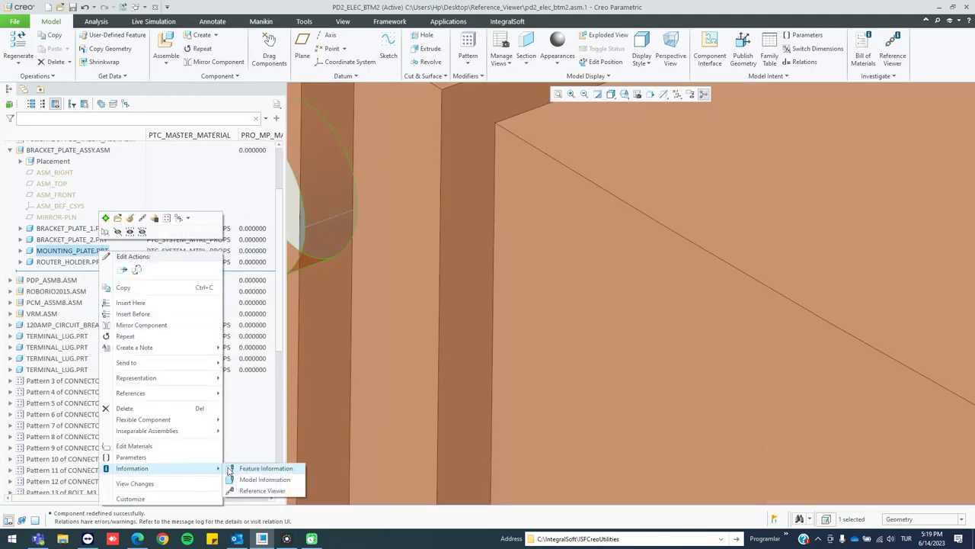
{"action": "left_click", "coordinate": [243, 490]}
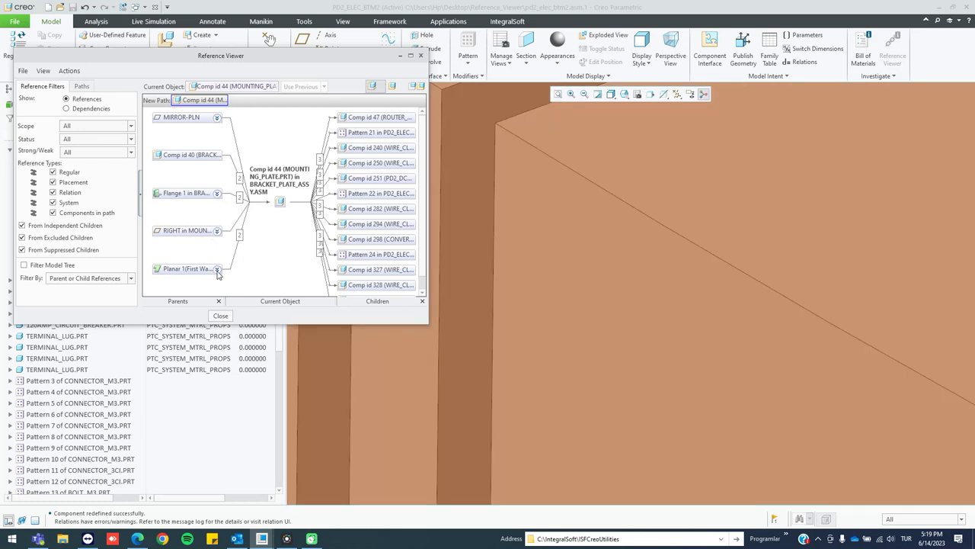
{"action": "left_click", "coordinate": [217, 268]}
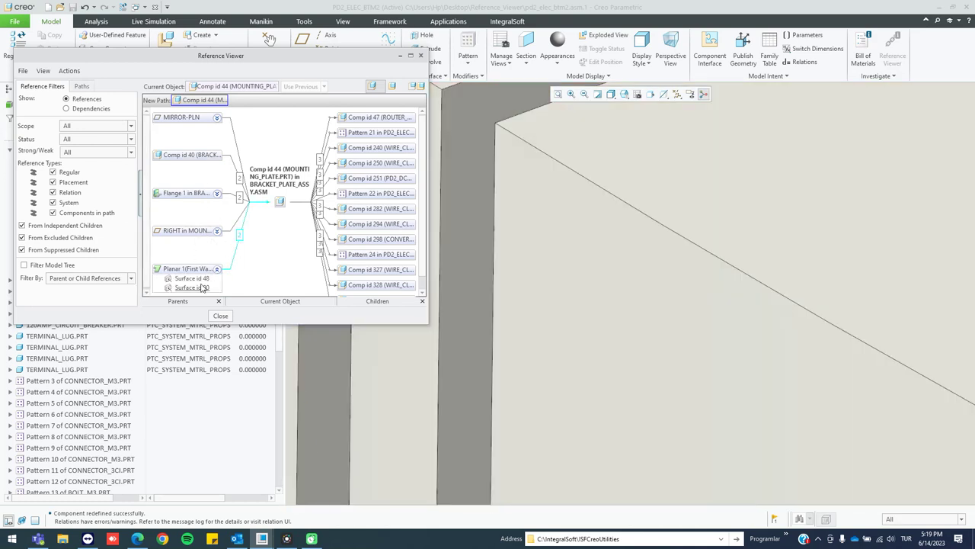
{"action": "left_click", "coordinate": [225, 317]}
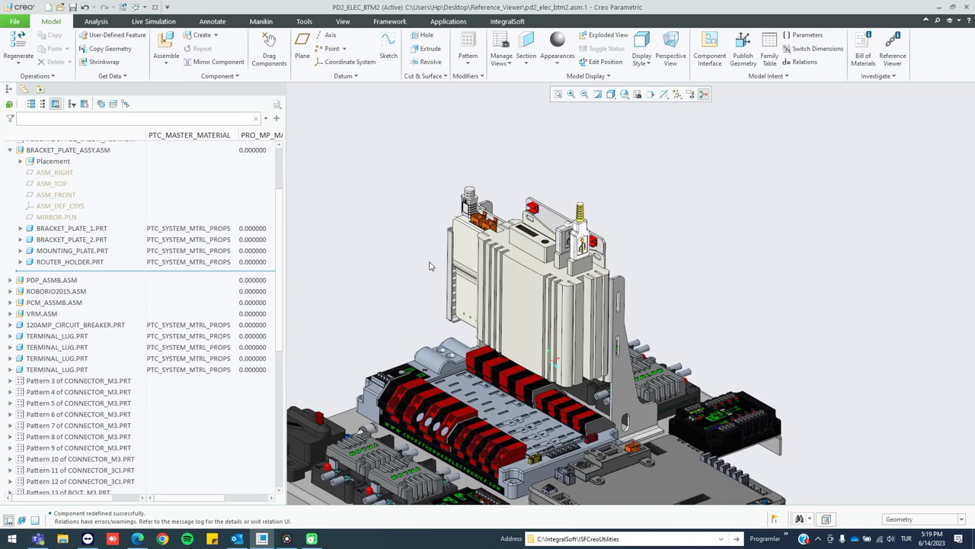
Show the whole PD2_ELEC_BTM2 assembly in its standard orientation.
{"action": "left_click", "coordinate": [624, 94]}
{"action": "left_click", "coordinate": [695, 241]}
{"action": "key", "text": "ctrl+d"}
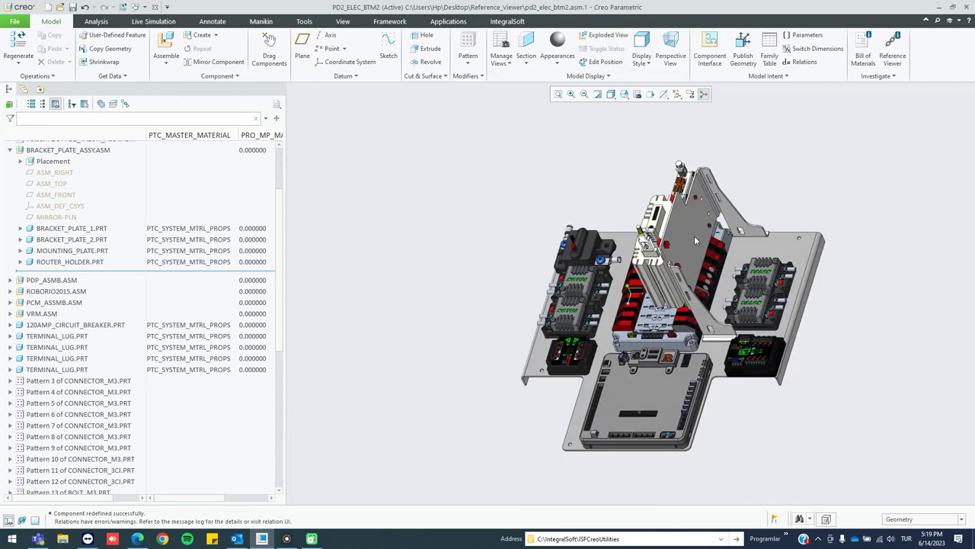